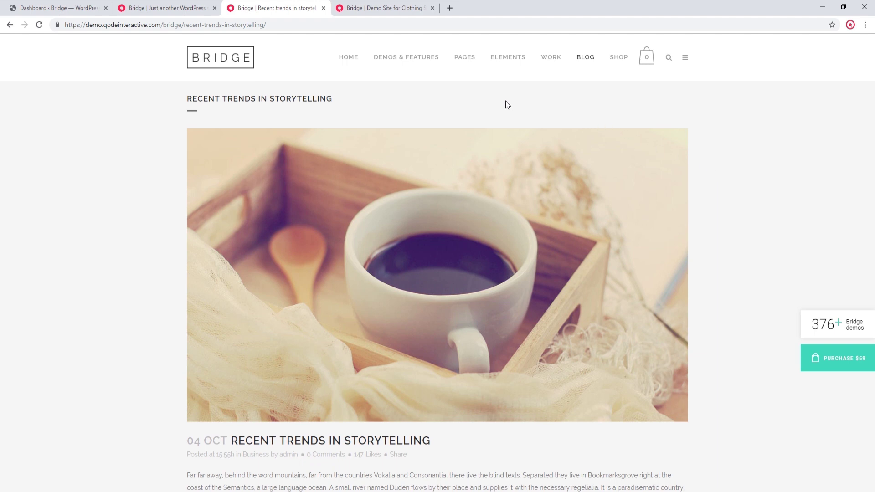
# Examine the navigation dropdowns on the demo site, including Pages, and compare them with the tutorial site's header.
pyautogui.moveTo(471, 64)
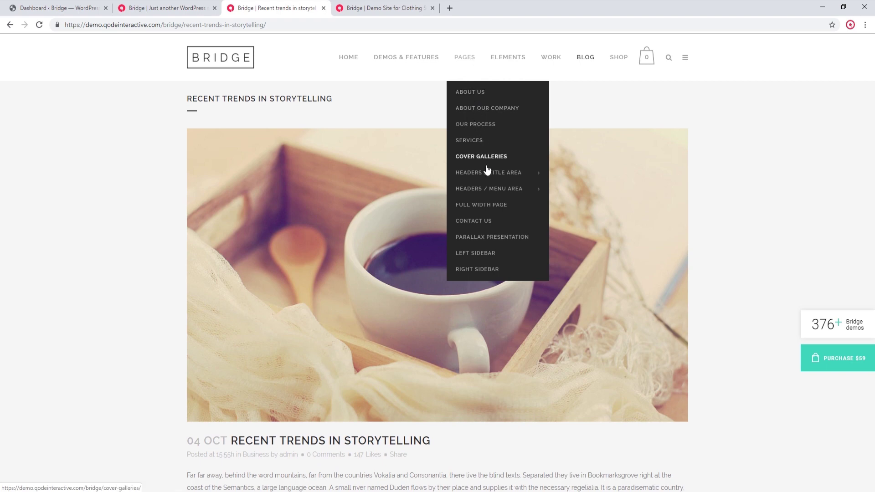
pyautogui.moveTo(486, 174)
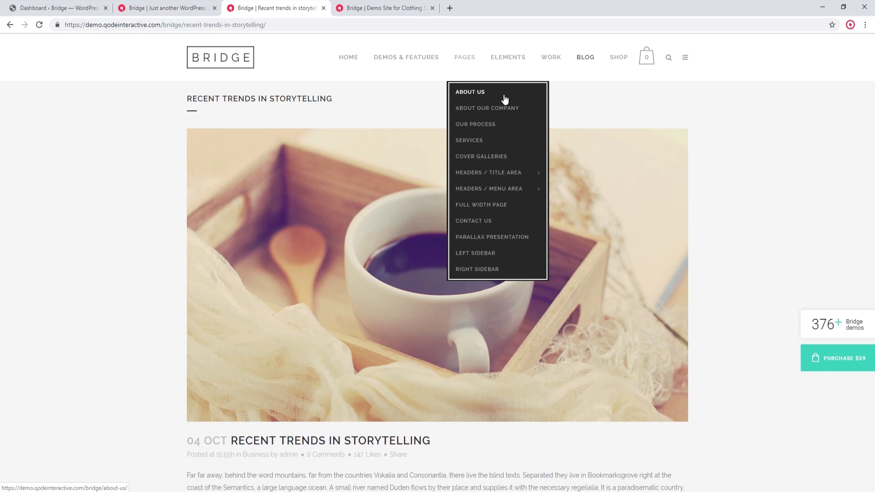
pyautogui.moveTo(518, 173)
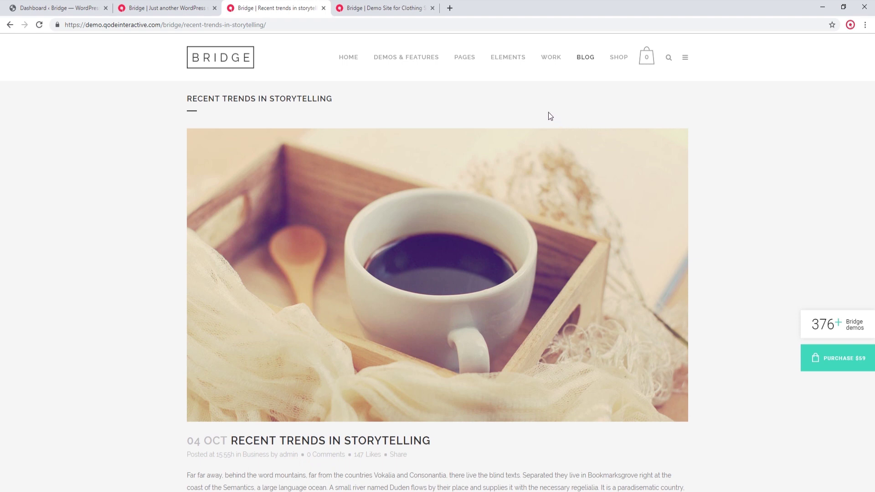
pyautogui.moveTo(520, 68)
pyautogui.click(196, 4)
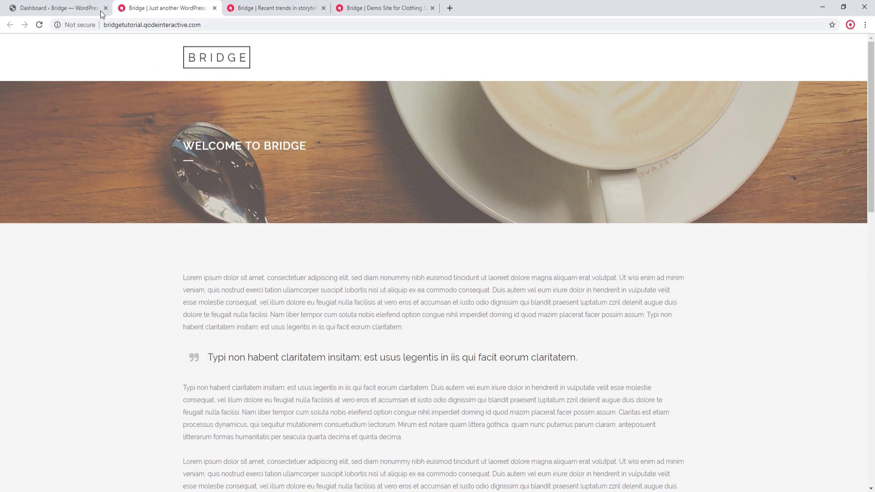
# In the WordPress dashboard's menu editor, assign Main Menu to the Top Navigation display location and save it.
pyautogui.click(59, 7)
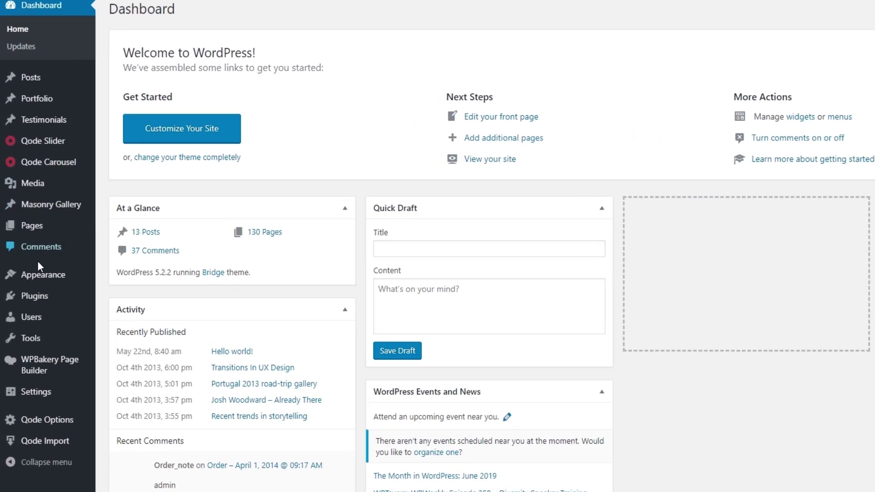
pyautogui.moveTo(34, 269)
pyautogui.click(131, 336)
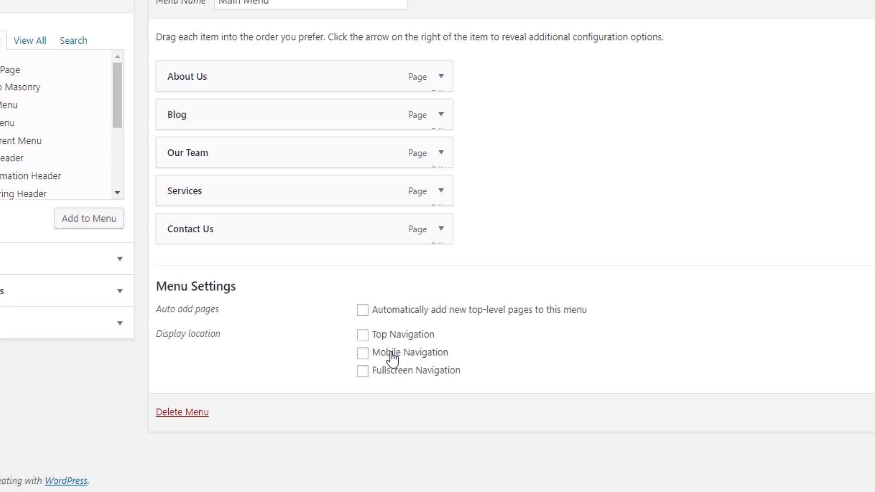
pyautogui.click(366, 339)
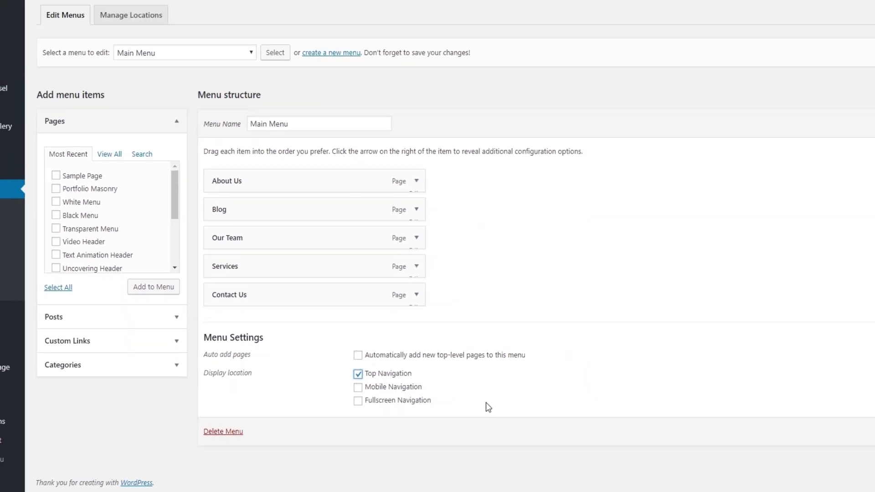
pyautogui.click(835, 440)
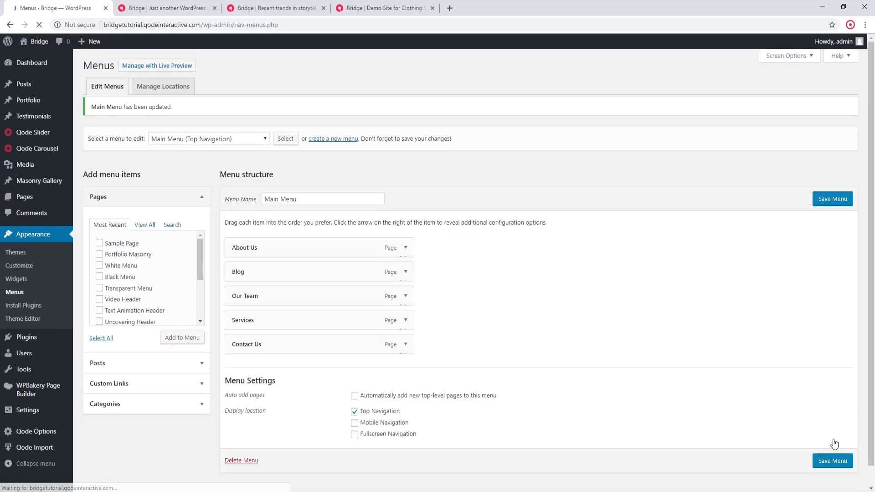
# Reload the tutorial site's front page to check its header navigation, and return to the menu editor.
pyautogui.click(173, 8)
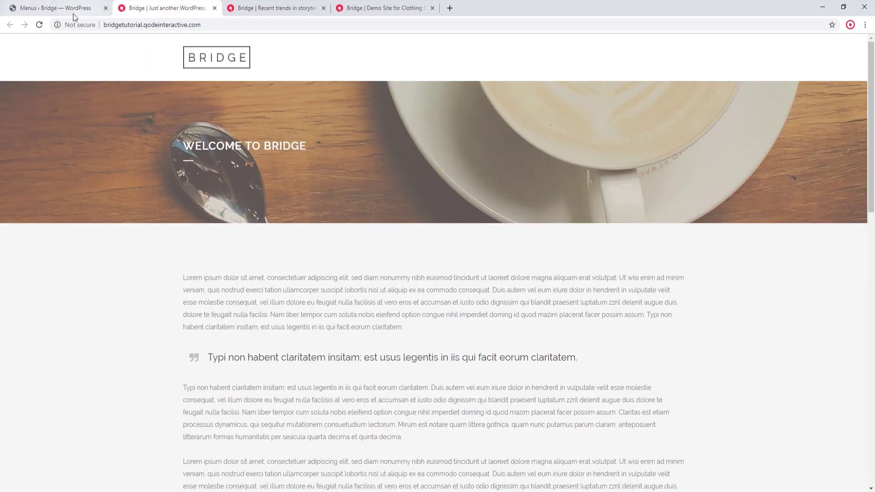
pyautogui.click(38, 25)
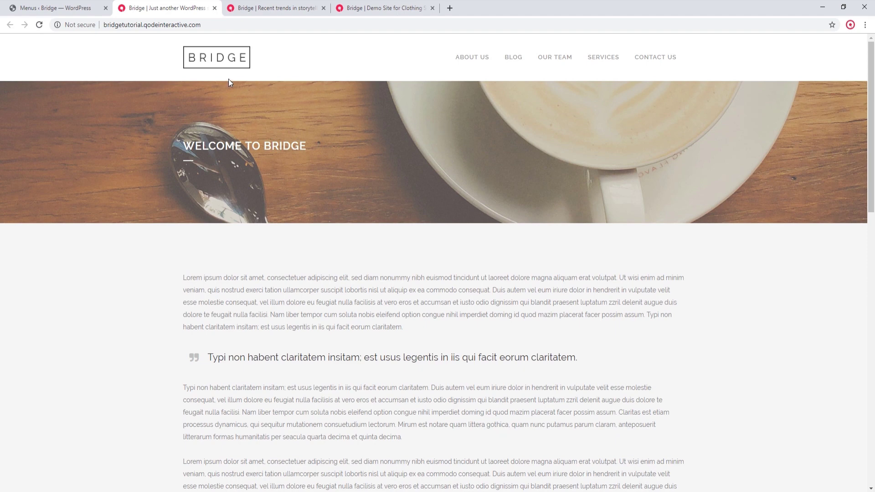
pyautogui.click(73, 8)
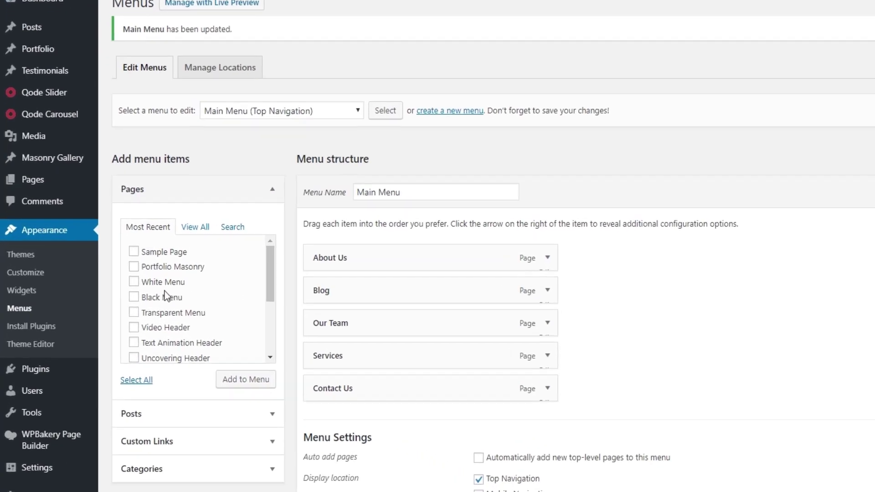
# Add the Sample Page, Portfolio Masonry, White Menu and Black Menu pages to Main Menu.
pyautogui.click(162, 279)
pyautogui.click(162, 294)
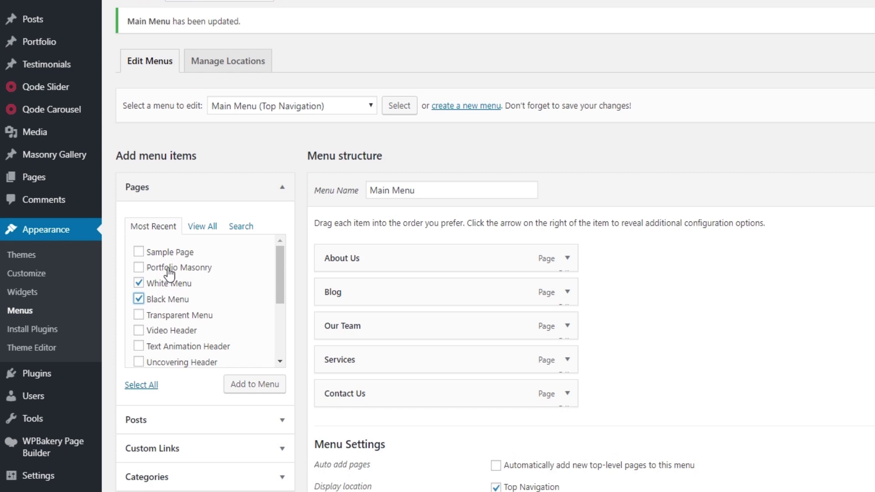
pyautogui.click(169, 271)
pyautogui.click(165, 253)
pyautogui.click(253, 388)
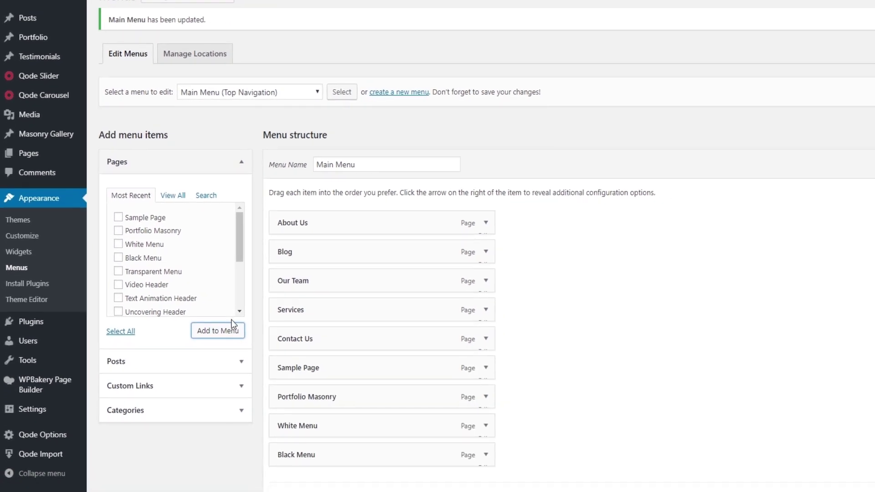
# Nest Sample Page, White Menu, Black Menu and Portfolio Masonry in that order as sub-items of the top-level About Us item.
pyautogui.moveTo(289, 369); pyautogui.dragTo(309, 254)
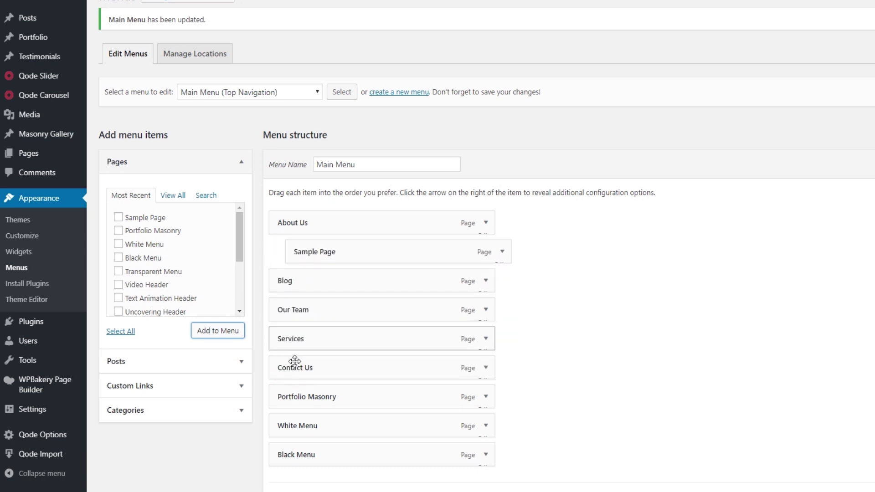
pyautogui.moveTo(304, 426); pyautogui.dragTo(333, 280)
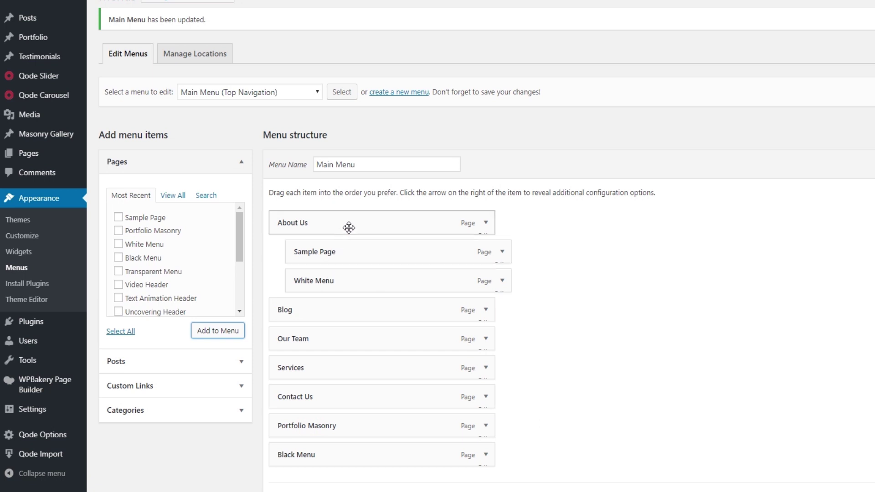
pyautogui.moveTo(285, 458); pyautogui.dragTo(302, 338)
pyautogui.scroll(-1, 391, 332)
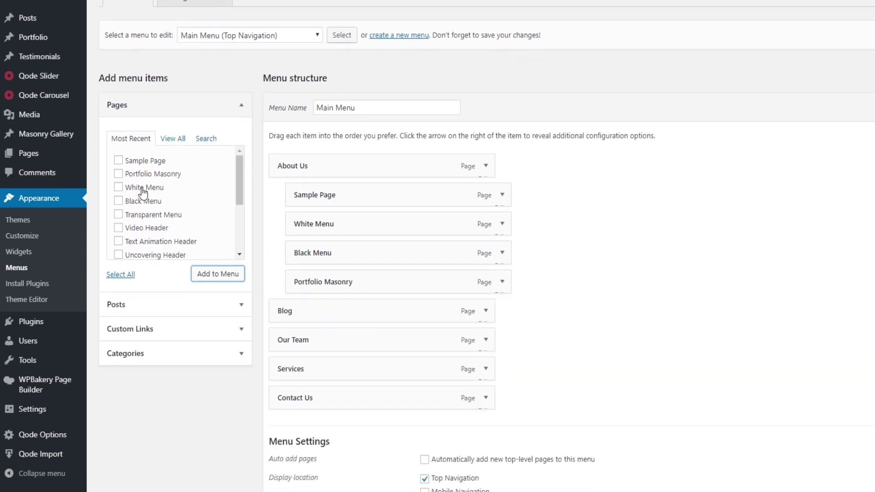
# Add the About Us, Black Menu, Blockquotes and Blog pages from the complete page list to Main Menu.
pyautogui.scroll(-3, 143, 191)
pyautogui.click(173, 139)
pyautogui.click(131, 202)
pyautogui.click(137, 230)
pyautogui.click(140, 241)
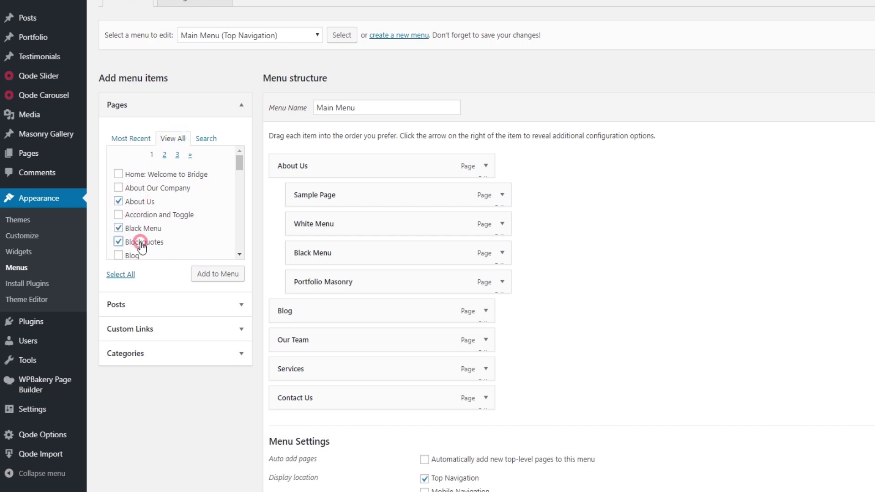
pyautogui.click(214, 274)
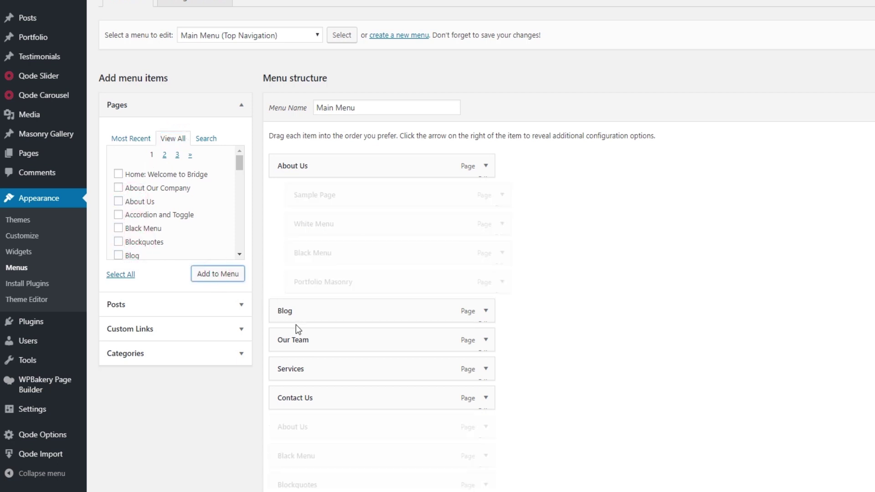
# Nest the added About Us, Blog, Blockquotes and Black Menu items in that order under Portfolio Masonry and save the menu.
pyautogui.scroll(-1, 297, 329)
pyautogui.moveTo(287, 367); pyautogui.dragTo(315, 253)
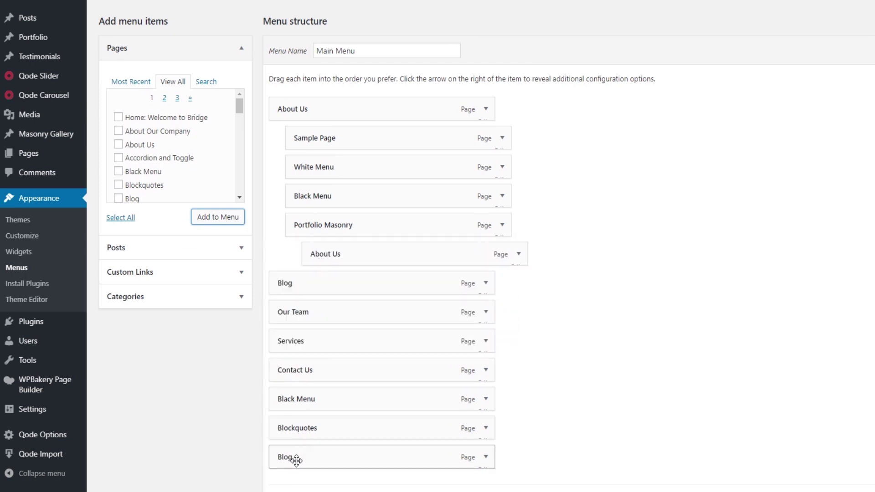
pyautogui.moveTo(297, 461); pyautogui.dragTo(340, 336)
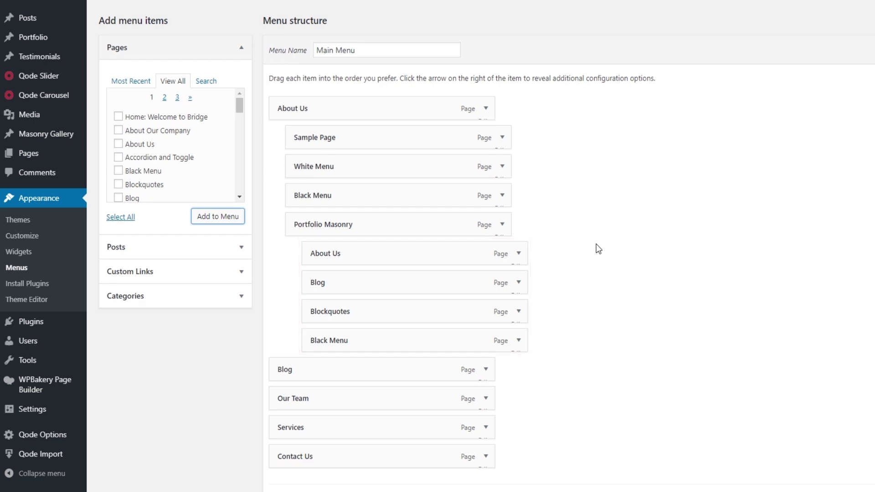
pyautogui.scroll(-3, 597, 248)
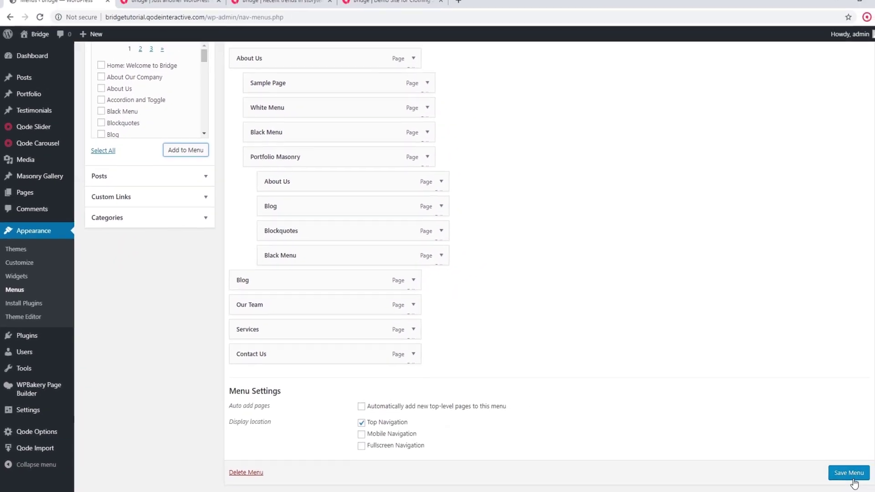
pyautogui.click(838, 474)
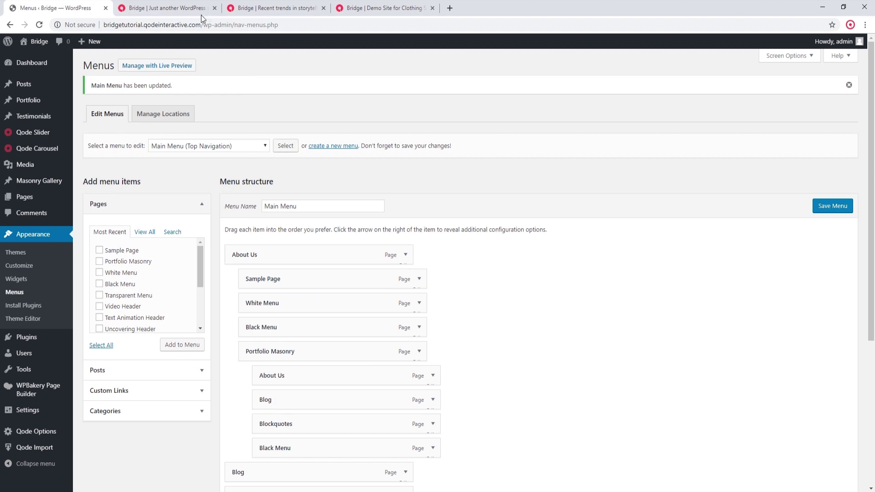
# Reload the tutorial site's front page and check the About Us dropdown and its Portfolio Masonry submenu.
pyautogui.click(159, 8)
pyautogui.click(40, 24)
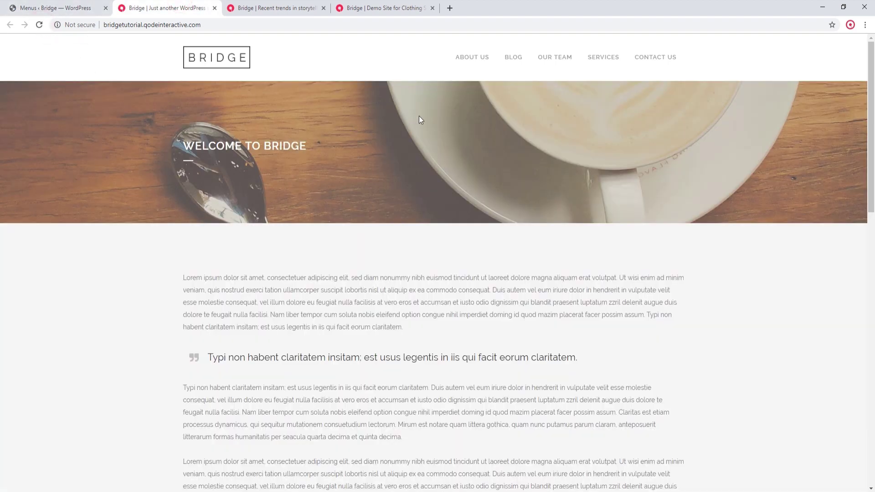
pyautogui.moveTo(474, 56)
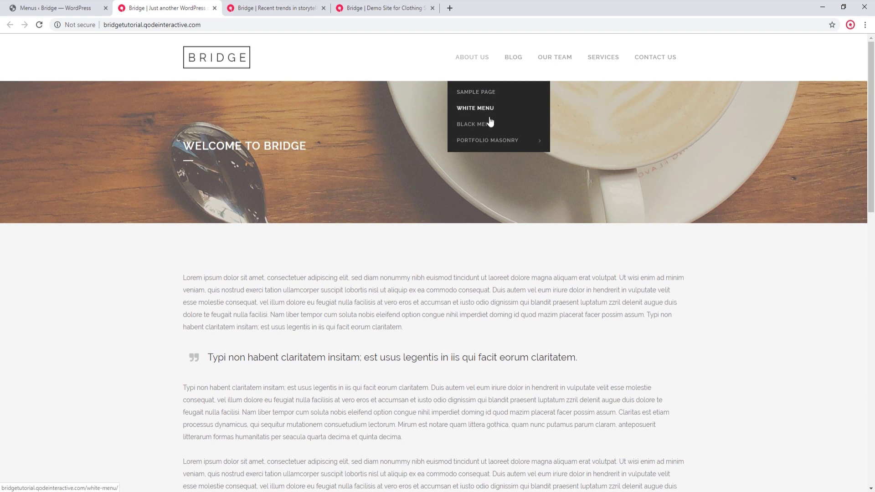
pyautogui.moveTo(498, 141)
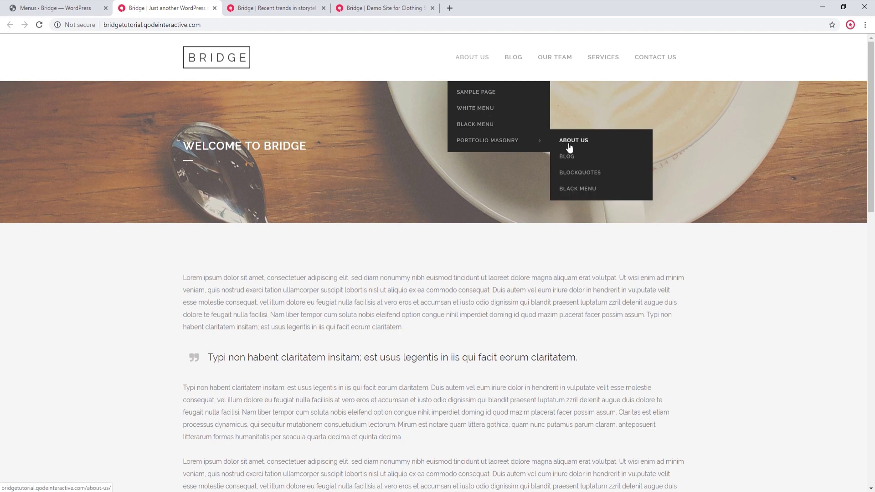
pyautogui.click(90, 12)
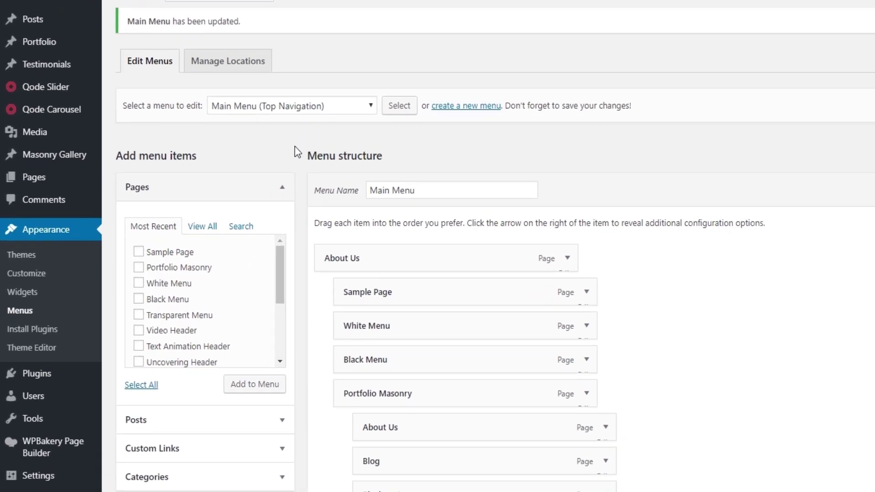
# Look through the Pages, Posts, Custom Links and Categories sources available for adding menu items.
pyautogui.click(262, 189)
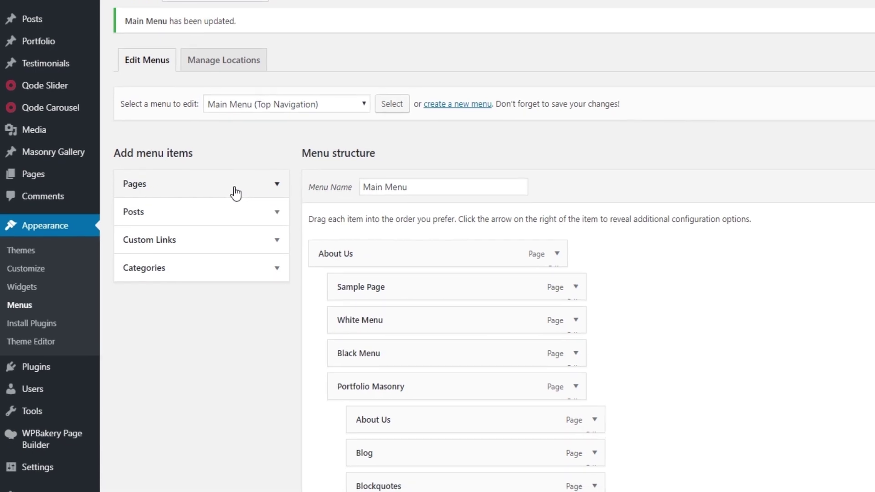
pyautogui.click(234, 192)
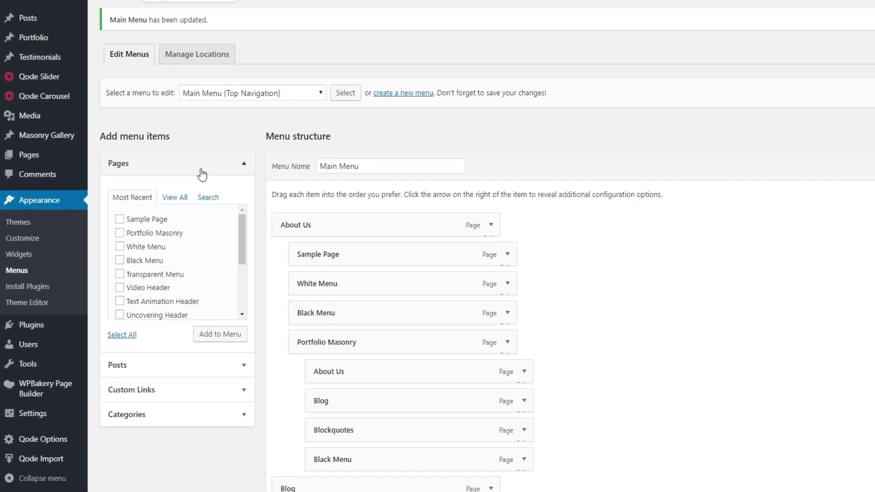
pyautogui.click(165, 365)
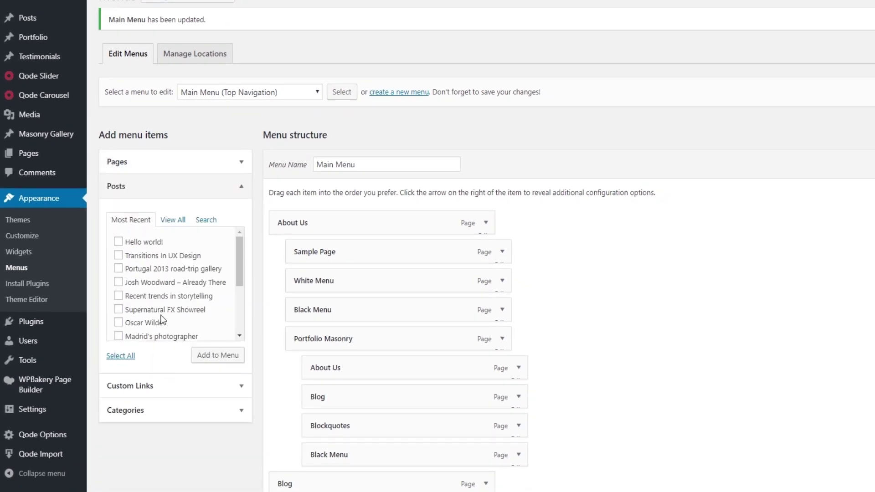
pyautogui.click(156, 387)
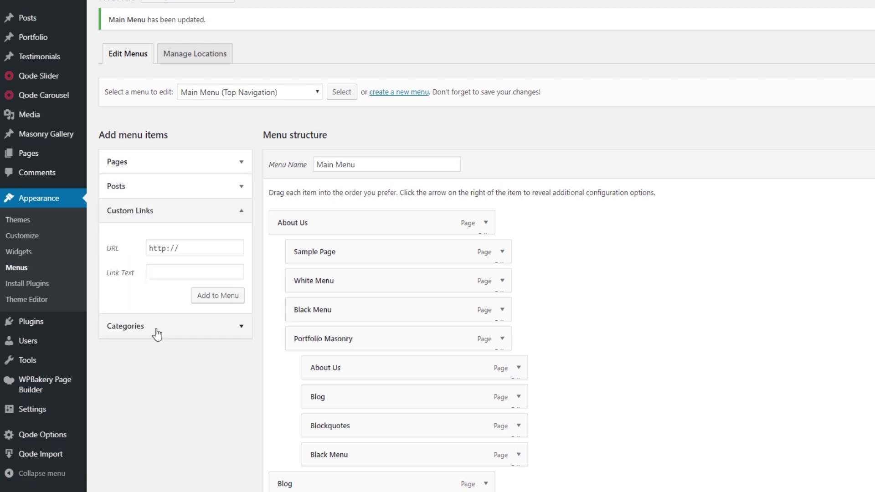
pyautogui.click(164, 331)
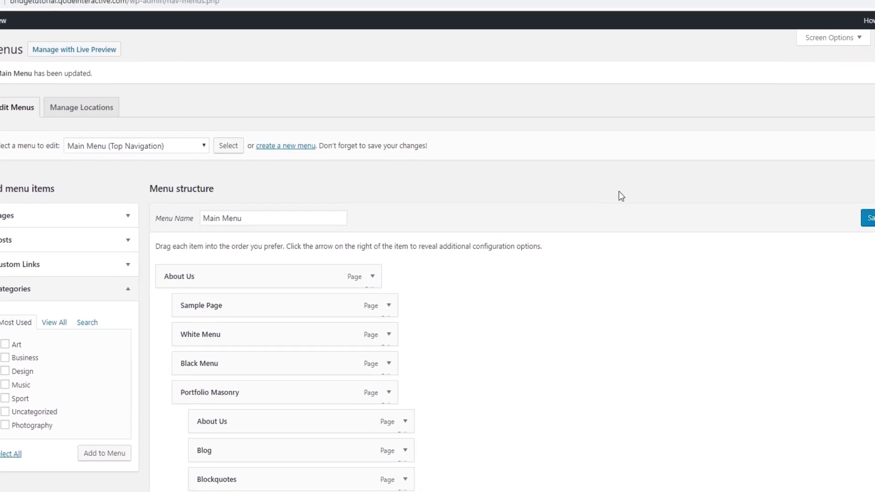
# Enable the Portfolio box in the menu editor's screen options and expand its list of portfolio items.
pyautogui.click(844, 43)
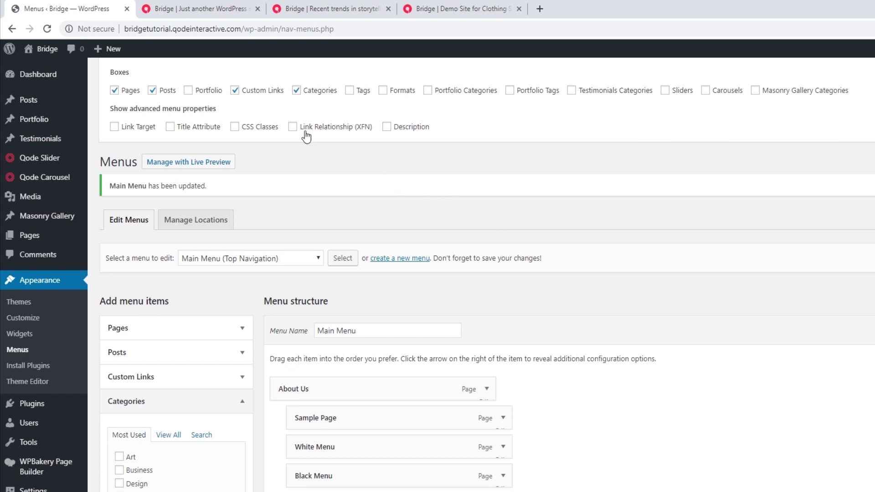
pyautogui.click(189, 90)
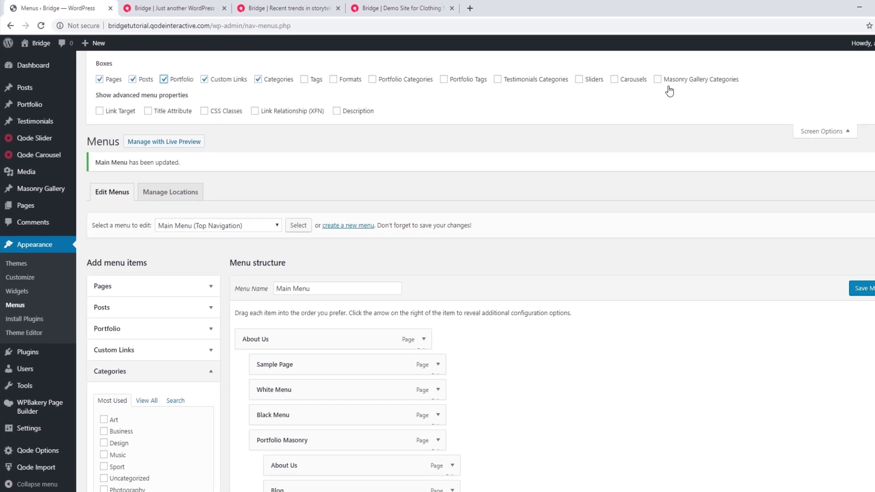
pyautogui.click(822, 131)
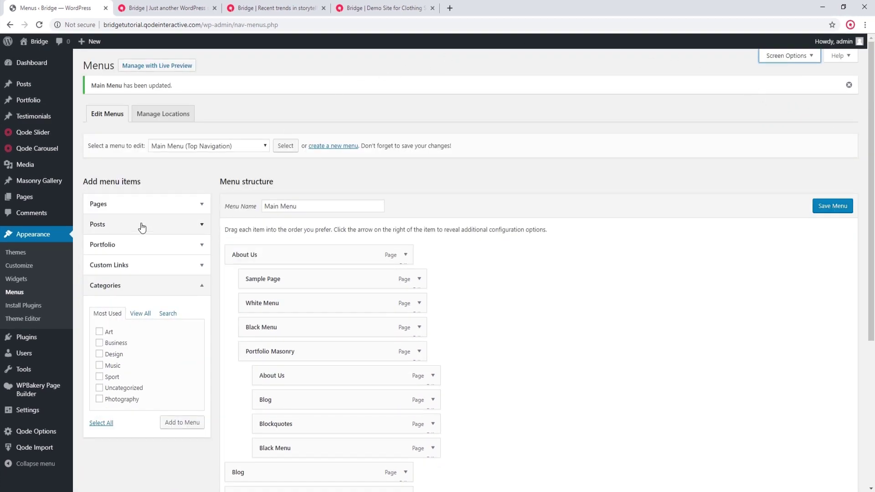
pyautogui.click(142, 242)
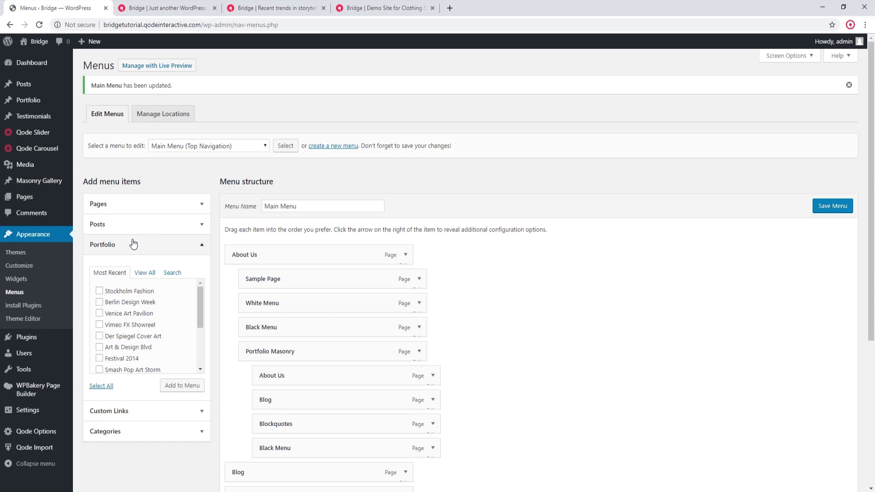
# Expand the top-level About Us menu item and look through its configuration options.
pyautogui.scroll(-1, 143, 244)
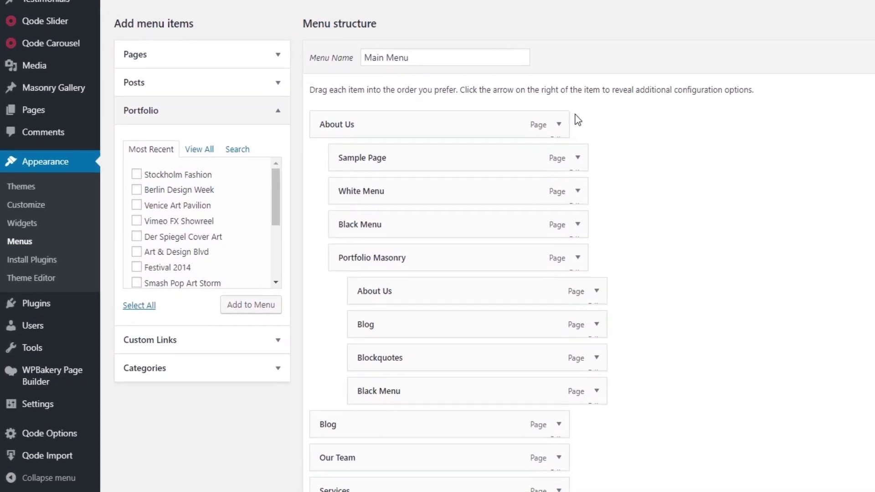
pyautogui.click(522, 146)
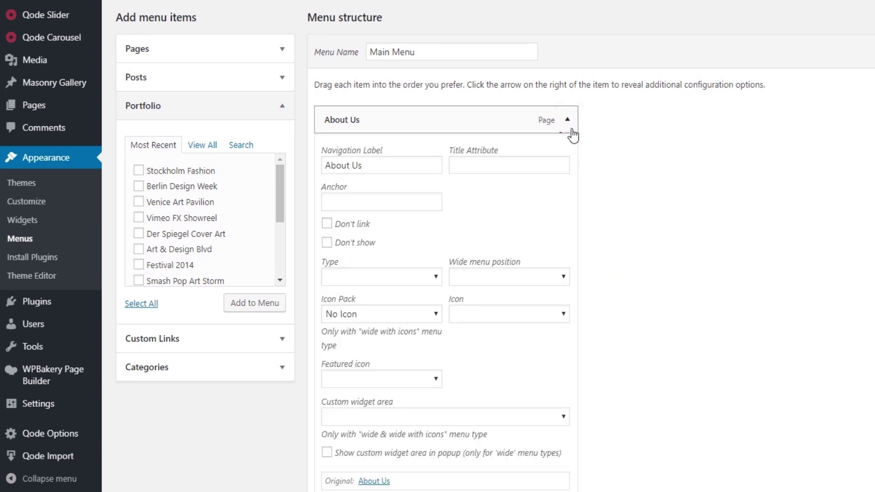
pyautogui.scroll(-1, 573, 135)
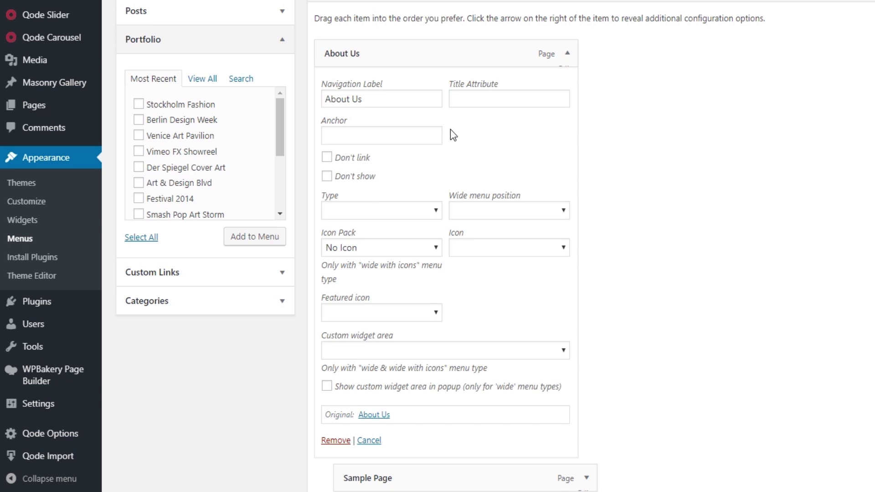
pyautogui.scroll(-2, 452, 134)
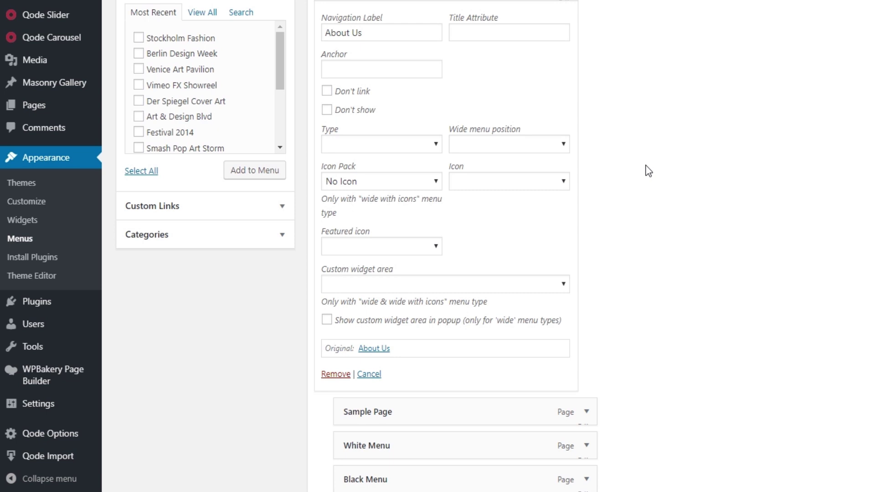
pyautogui.scroll(5, 648, 171)
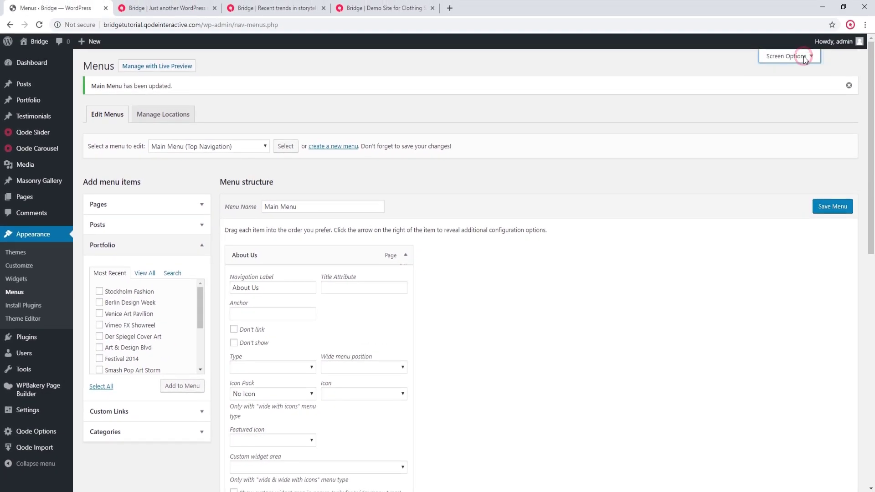
# Enable the Link Target advanced menu property in the menu editor's screen options.
pyautogui.click(804, 57)
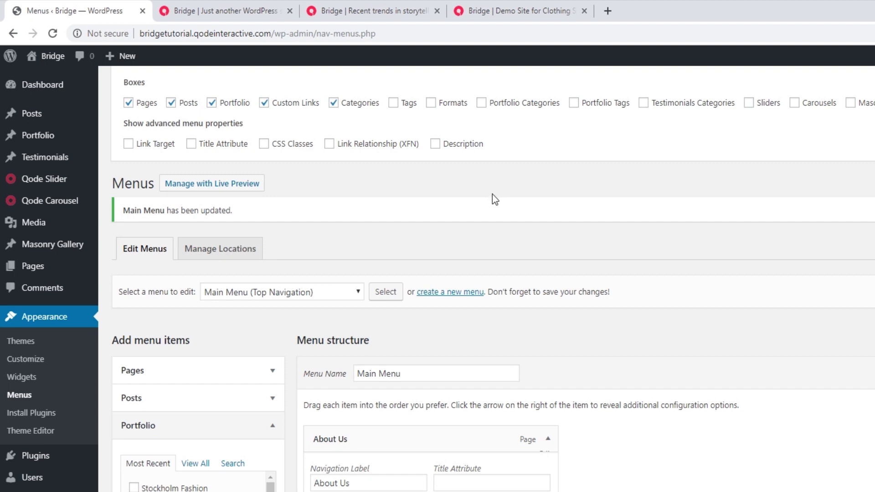
pyautogui.click(129, 145)
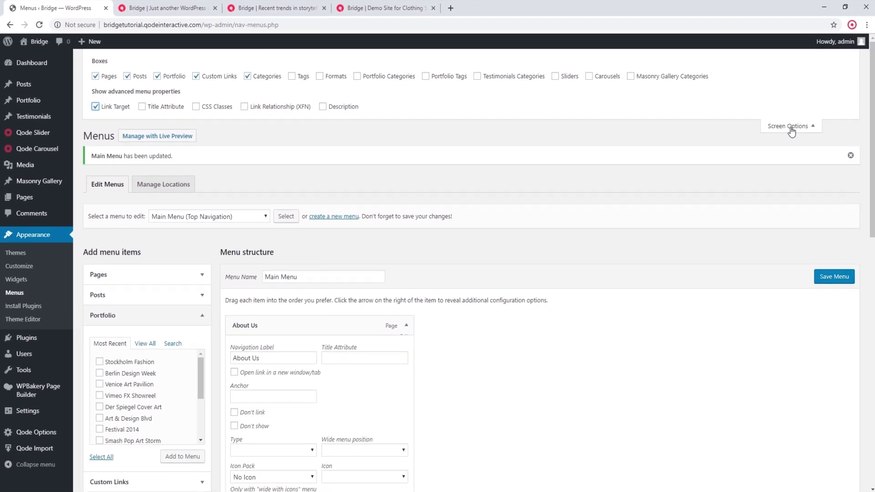
pyautogui.click(790, 129)
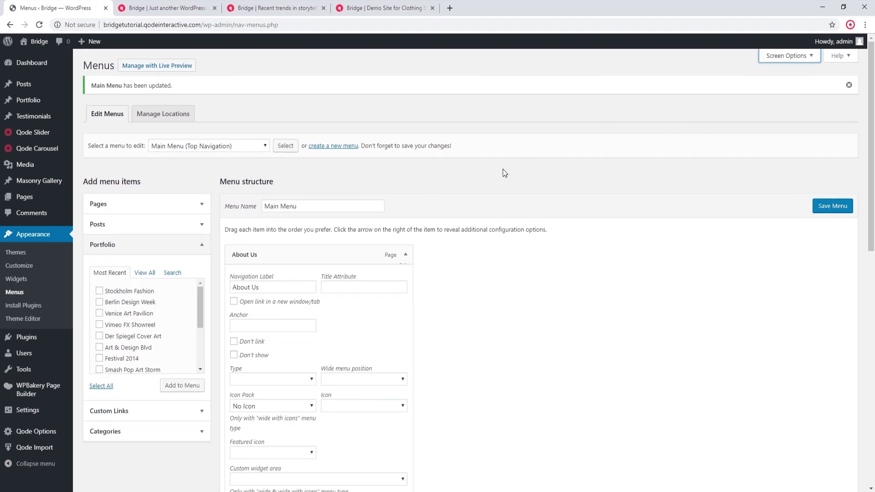
# Set the top-level About Us menu item to open its link in a new window/tab and collapse its settings.
pyautogui.scroll(-1, 502, 169)
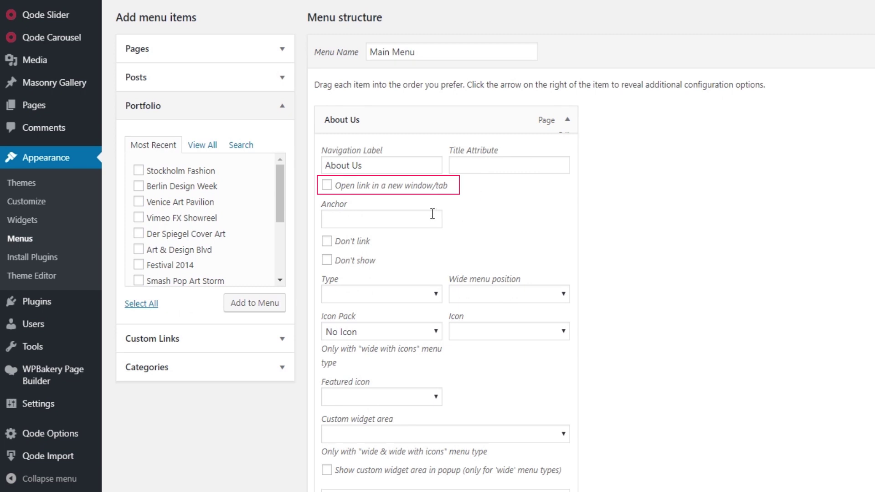
pyautogui.click(332, 187)
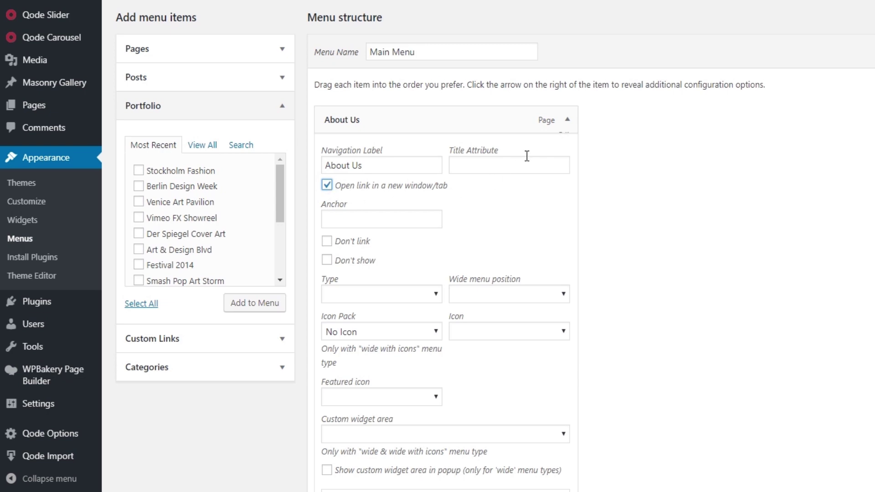
pyautogui.click(568, 120)
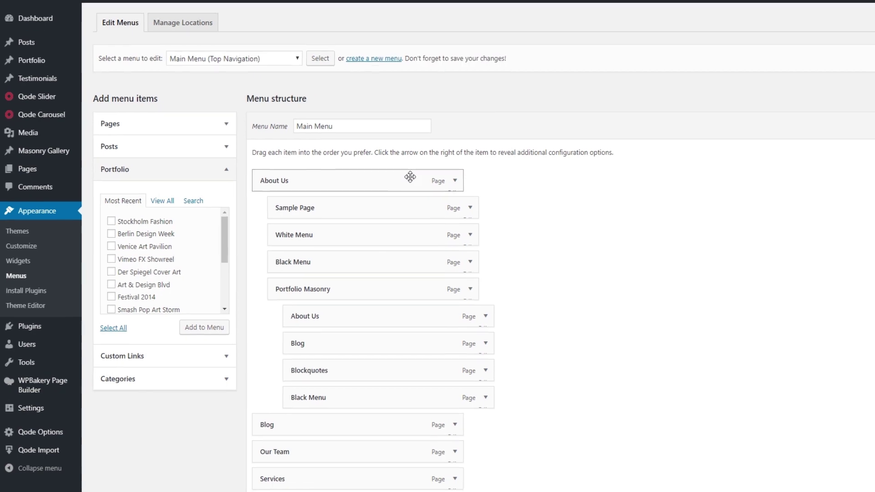
# Leave the menu editor without saving its changes and open the Header settings of Qode Options.
pyautogui.click(174, 6)
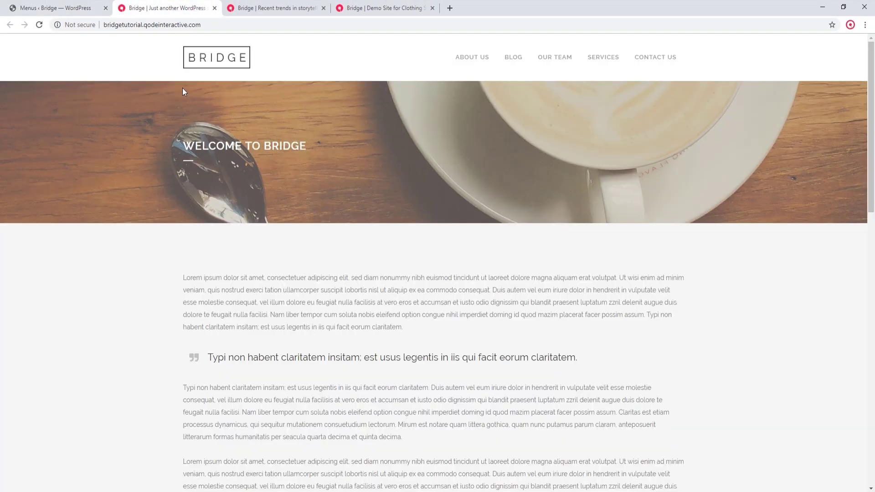
pyautogui.click(86, 6)
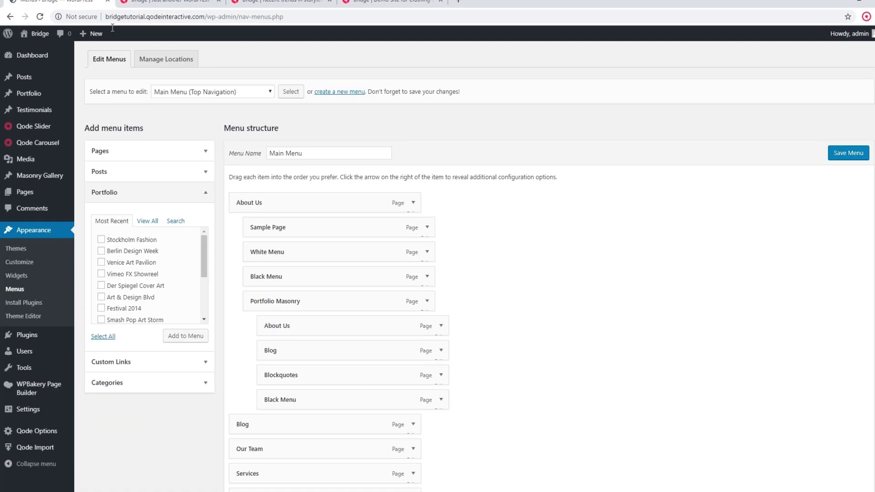
pyautogui.moveTo(50, 436)
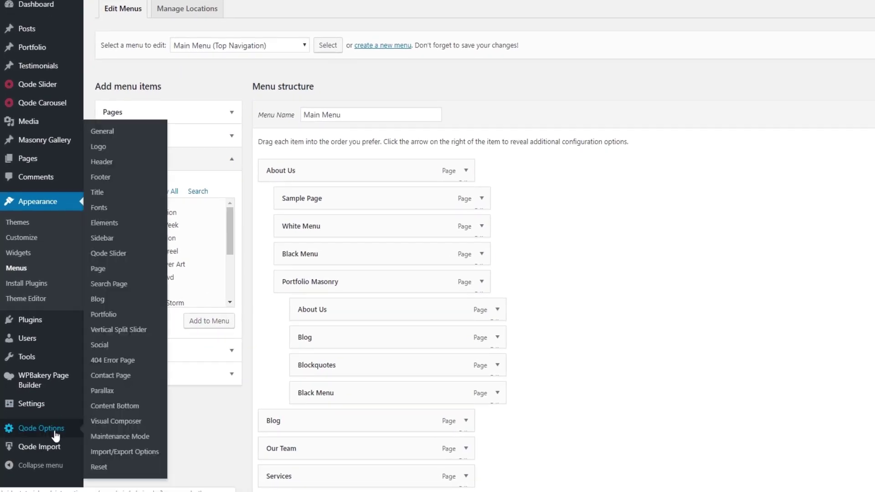
pyautogui.click(103, 163)
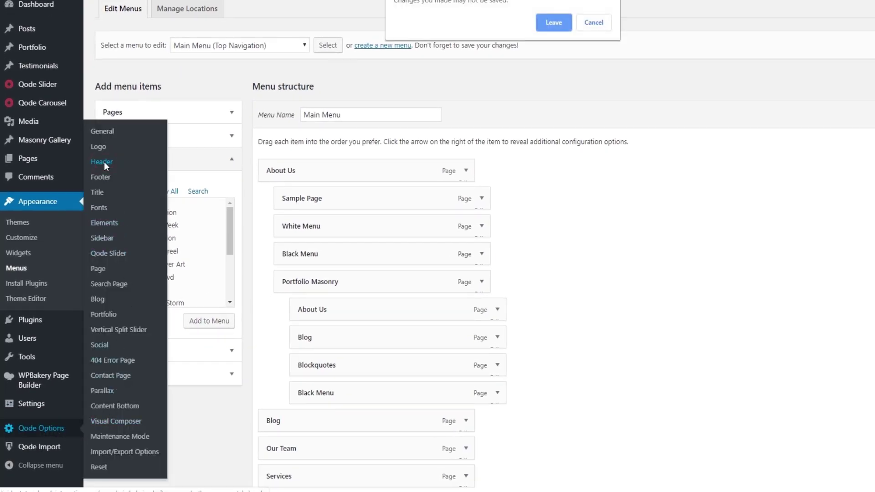
pyautogui.click(560, 22)
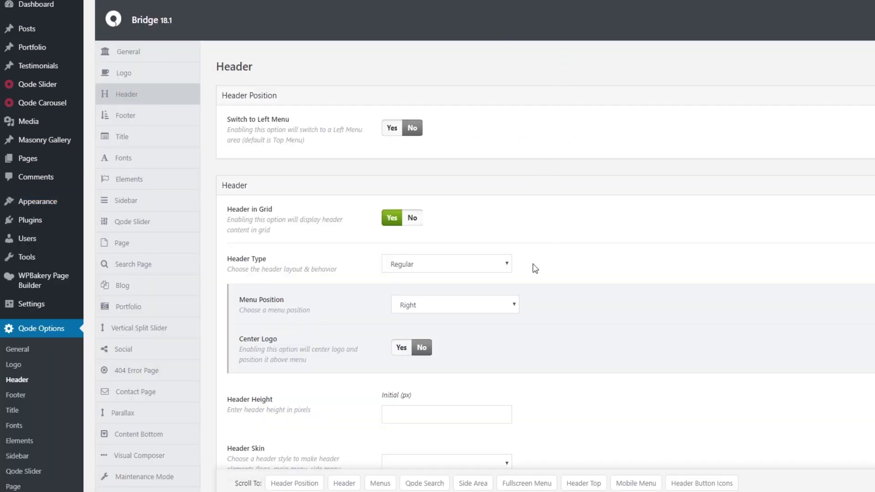
# Enable Dropdown Menu Item Separators in the Menus section of the Header settings and save the changes.
pyautogui.click(380, 484)
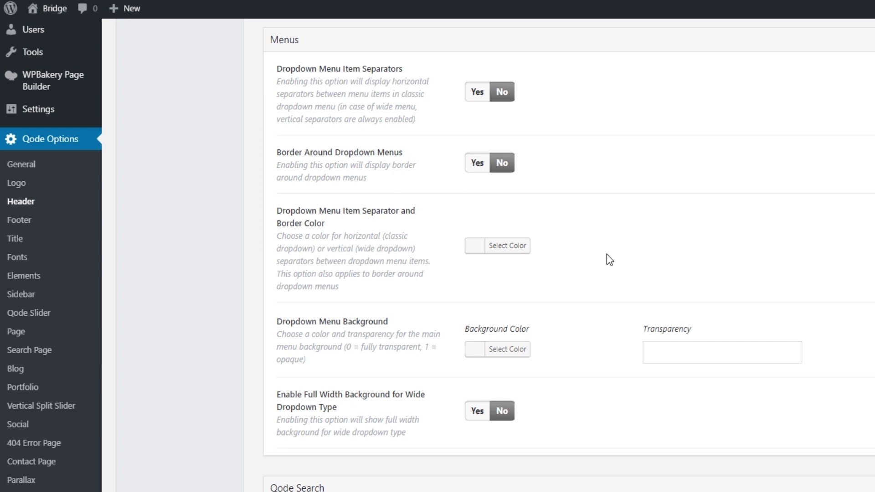
pyautogui.click(477, 93)
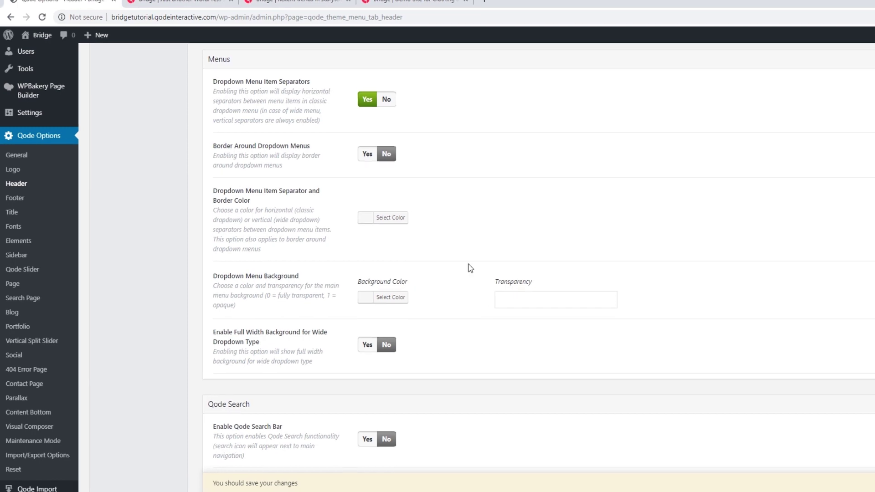
pyautogui.click(807, 482)
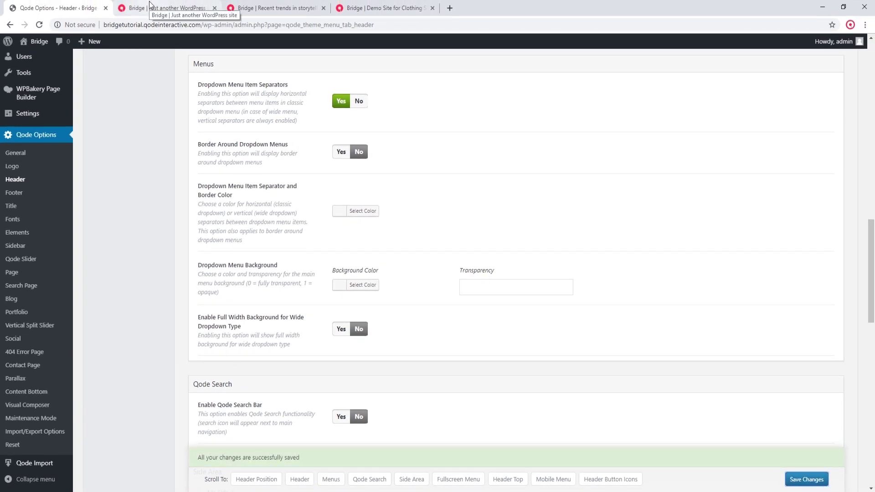
# Reload the tutorial site's front page and check the separators in the About Us dropdown.
pyautogui.click(151, 7)
pyautogui.click(39, 25)
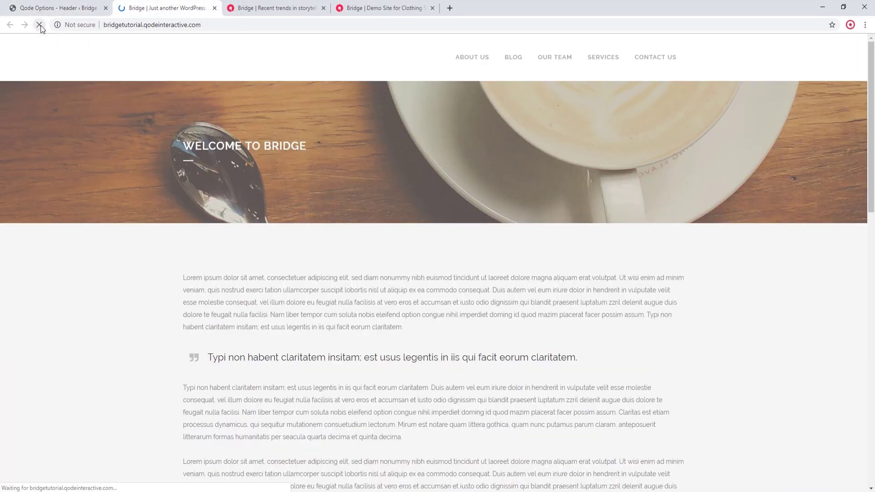
pyautogui.moveTo(480, 64)
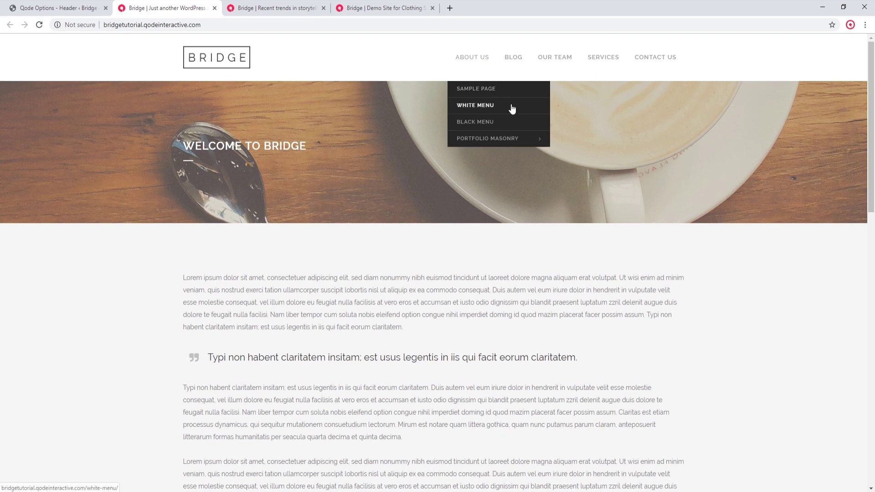
# Set the Dropdown Menu Background in the Header settings to black #000000 with transparency 0.8 and save the changes.
pyautogui.click(86, 7)
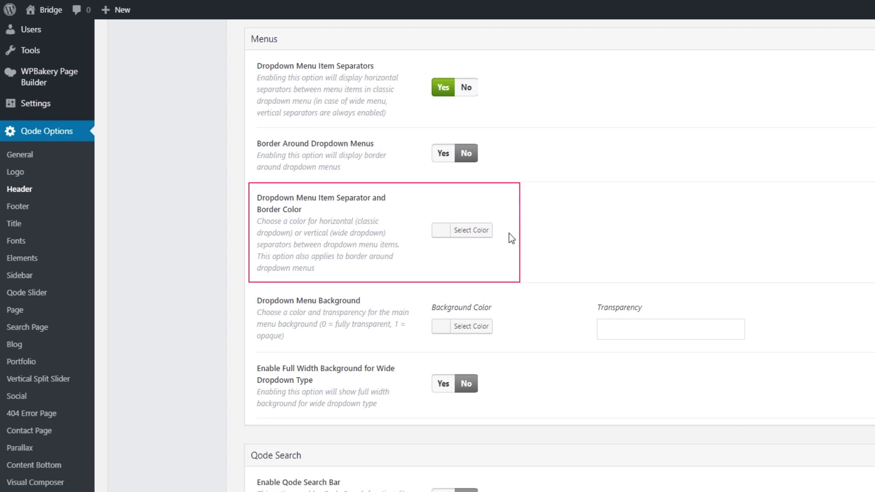
pyautogui.click(481, 330)
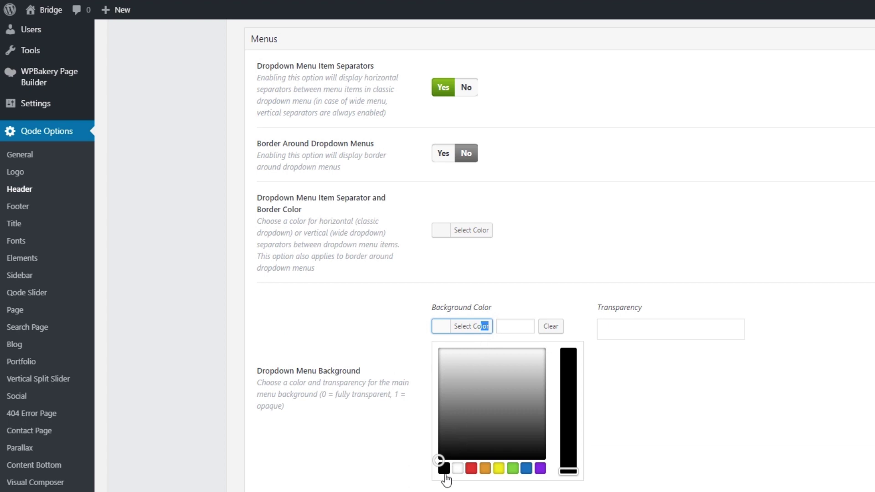
pyautogui.click(445, 469)
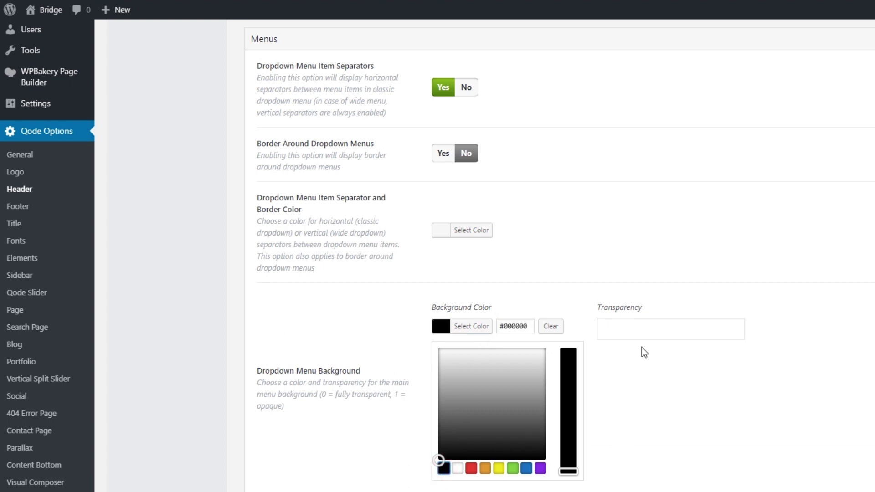
pyautogui.click(643, 329)
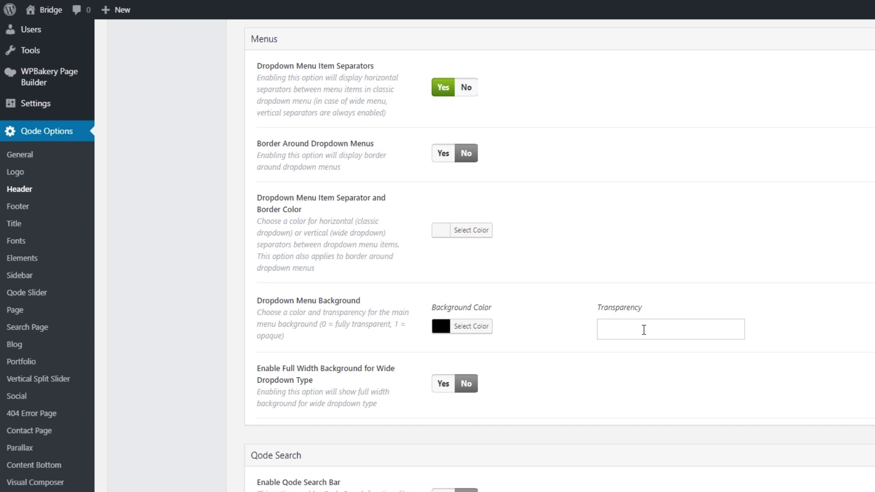
pyautogui.write('0.8')
pyautogui.click(814, 482)
# Reload the tutorial site's front page and check the About Us dropdown's background transparency.
pyautogui.click(168, 6)
pyautogui.click(39, 24)
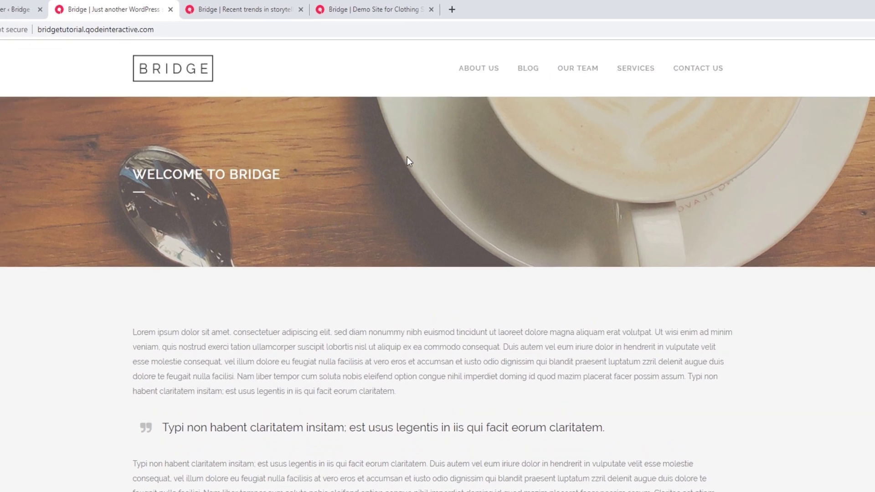
pyautogui.moveTo(497, 75)
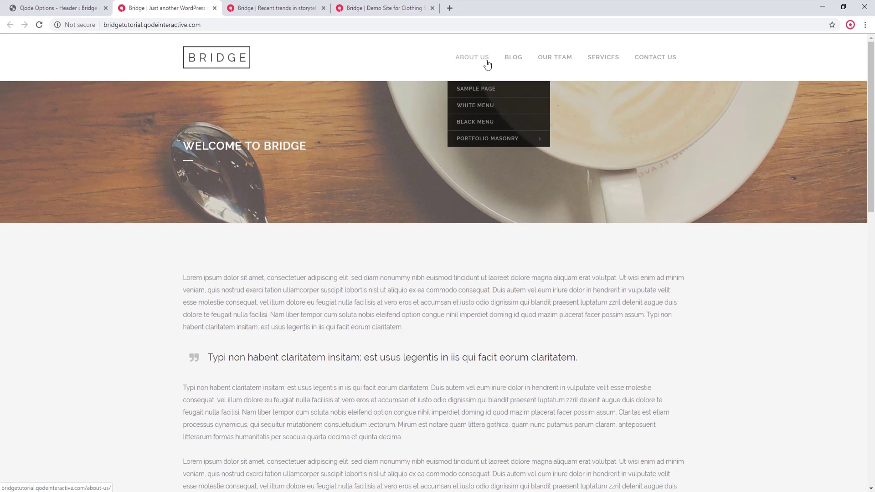
# Set the 1st Level Menu text color to the orange preset in the Fonts settings' Header & Menu section and save the changes.
pyautogui.click(48, 4)
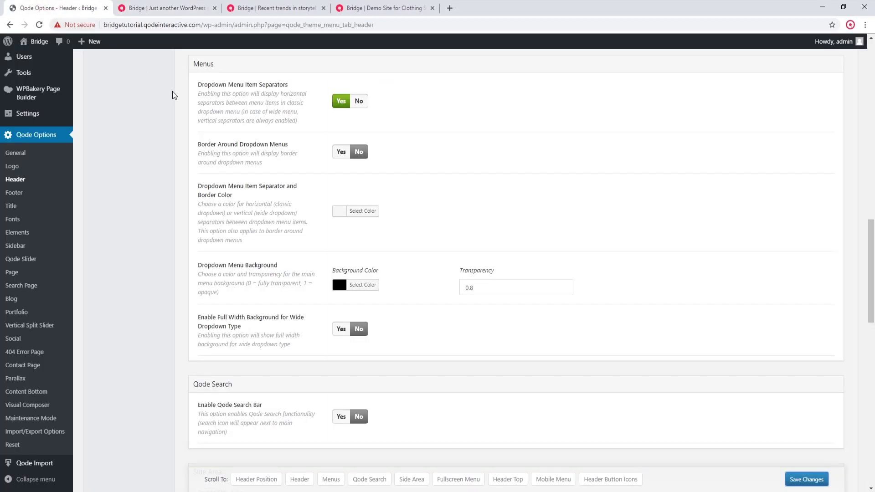
pyautogui.scroll(6, 285, 191)
pyautogui.scroll(8, 213, 261)
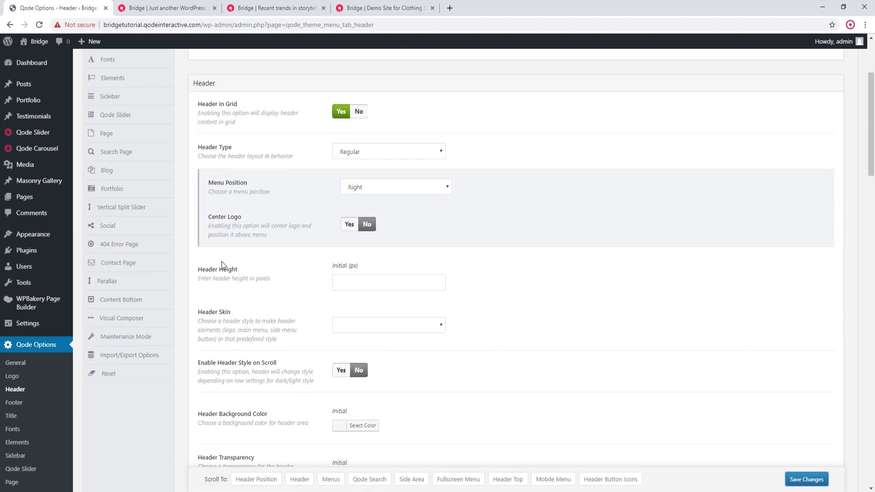
pyautogui.click(135, 117)
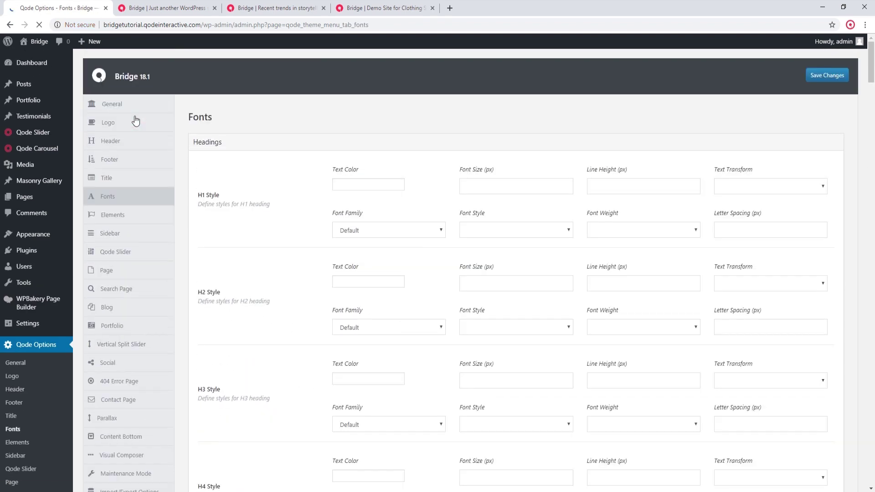
pyautogui.click(551, 469)
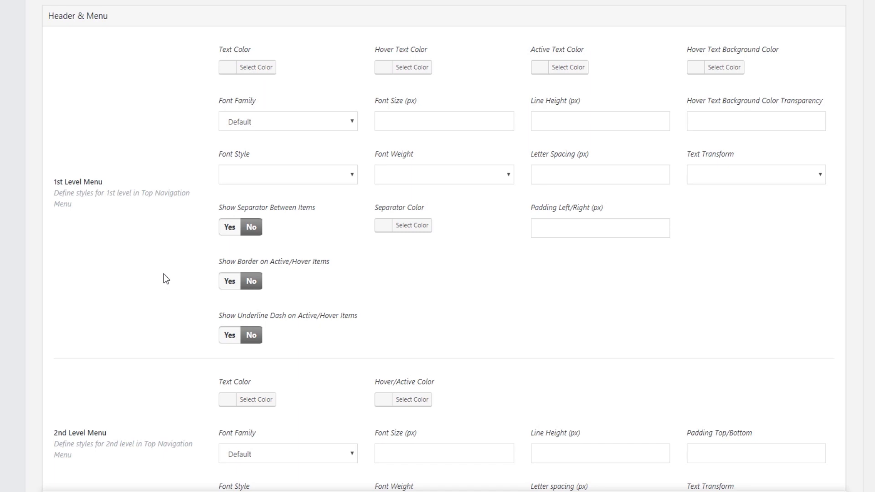
pyautogui.click(261, 72)
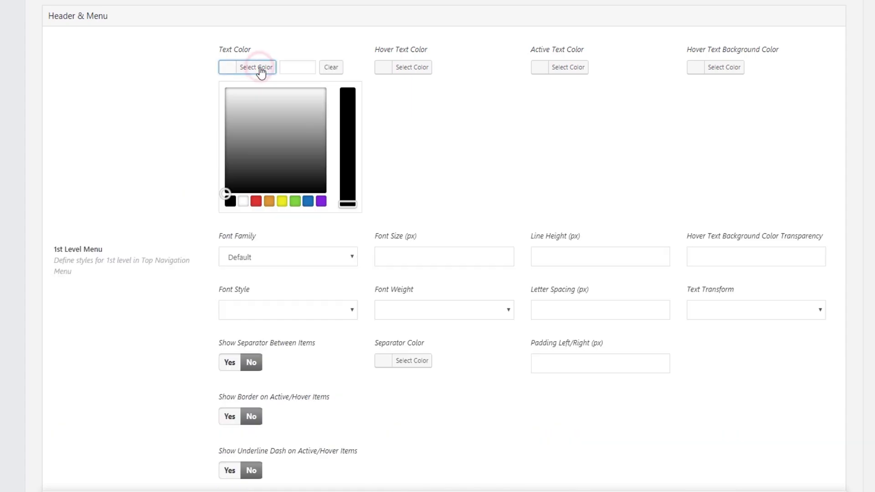
pyautogui.click(270, 201)
pyautogui.click(164, 170)
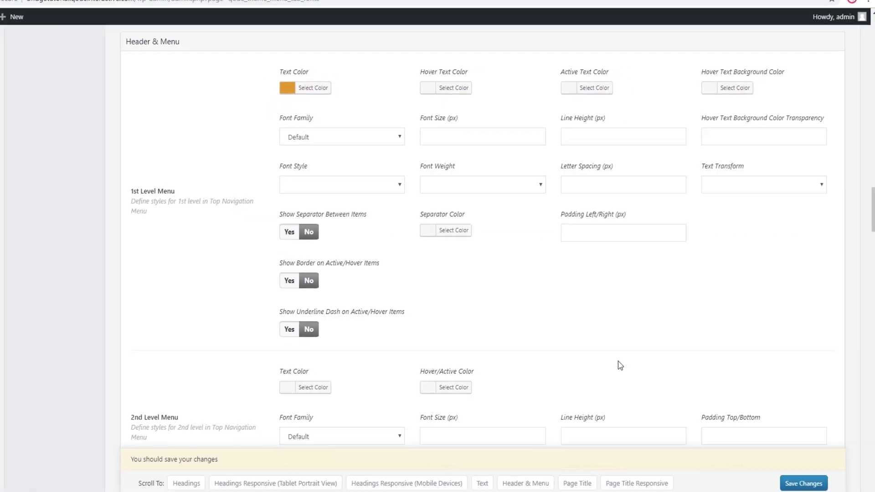
pyautogui.click(804, 483)
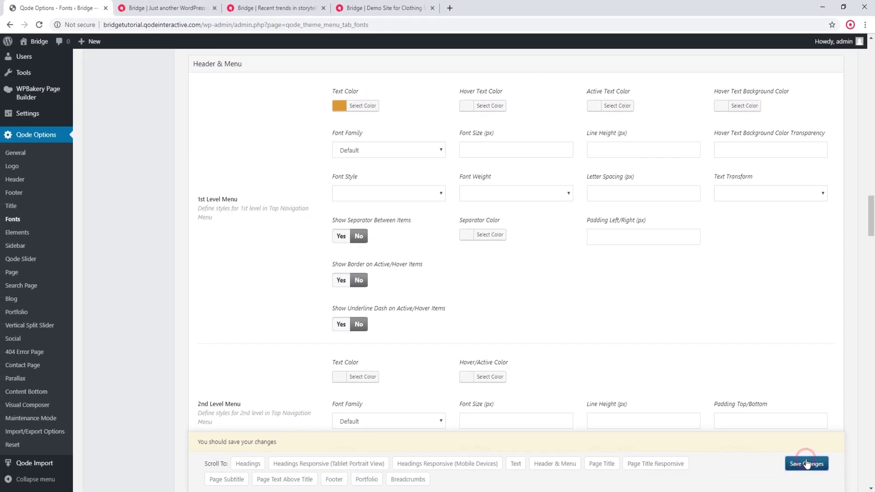
# Reload the tutorial site's front page and check the text color of the first-level menu items.
pyautogui.click(164, 8)
pyautogui.click(39, 24)
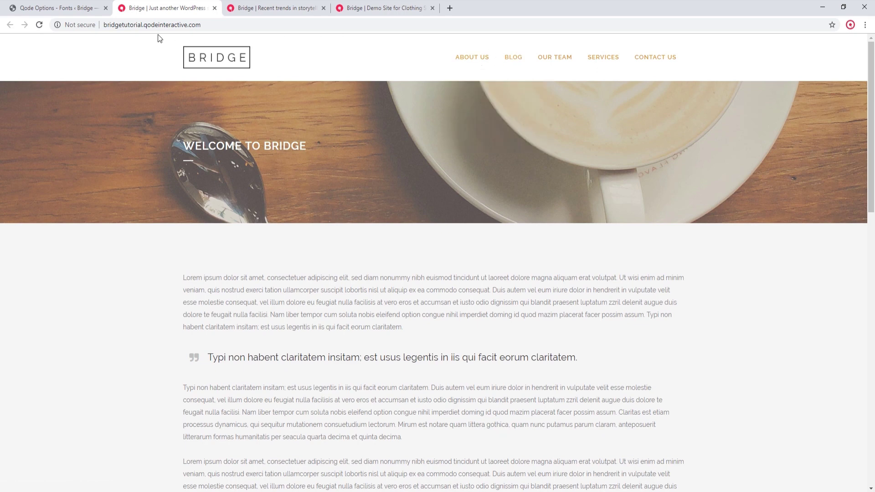
# Set the 1st Level Menu's Padding Left/Right to 7 px in the Fonts settings and save the changes.
pyautogui.click(43, 5)
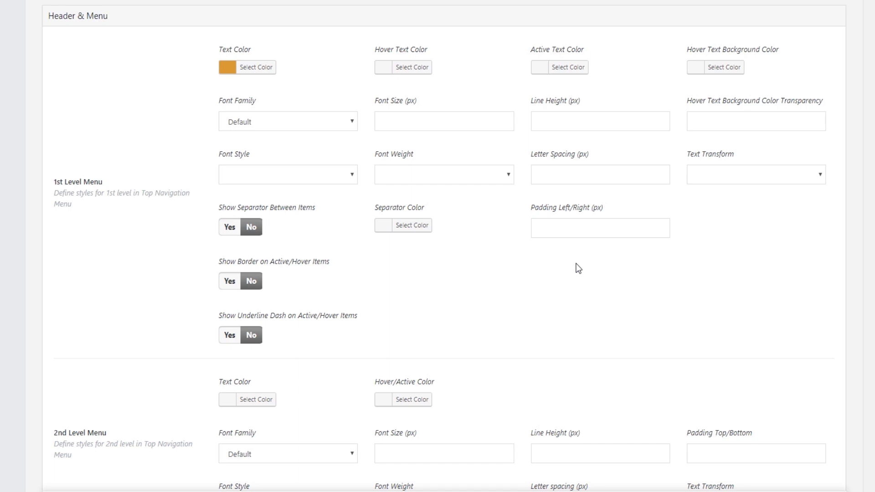
pyautogui.click(569, 234)
pyautogui.write('7')
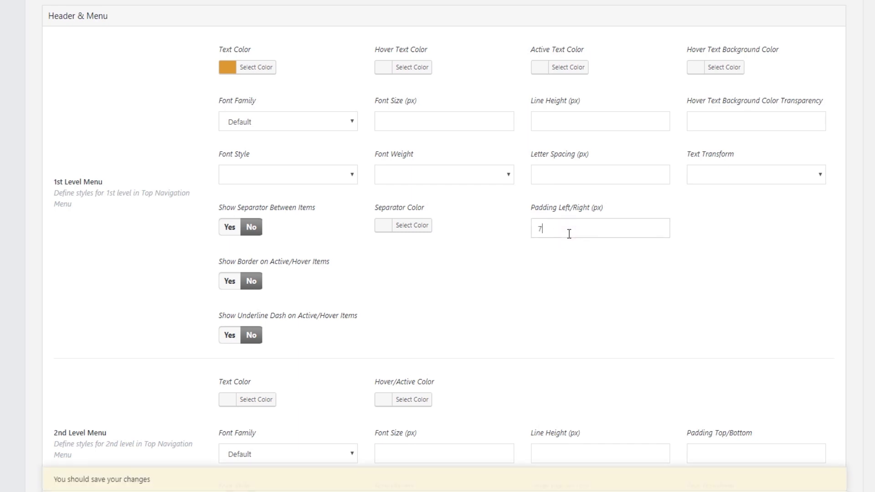
pyautogui.click(802, 472)
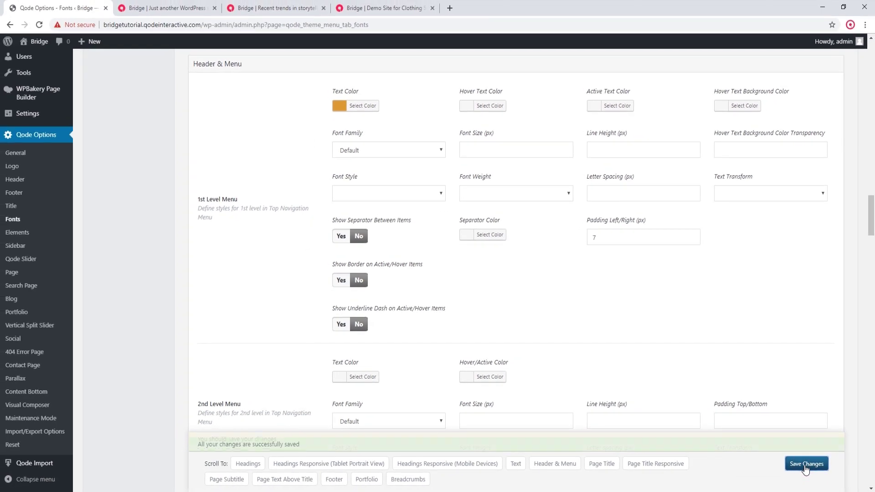
# Reload the tutorial site's front page and check the spacing between the first-level menu items.
pyautogui.click(159, 5)
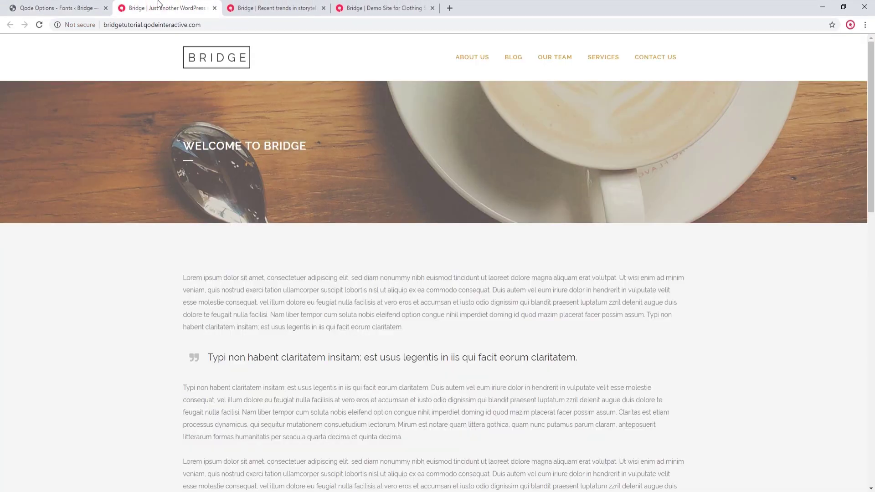
pyautogui.click(39, 26)
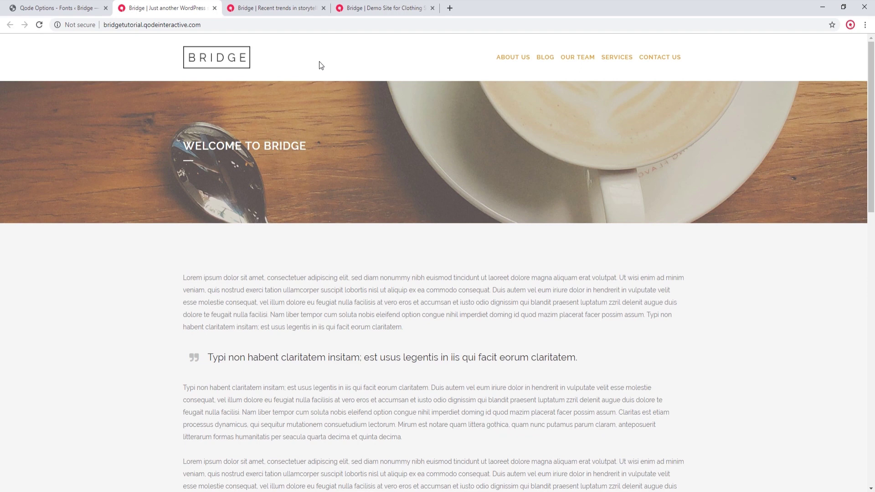
pyautogui.click(75, 7)
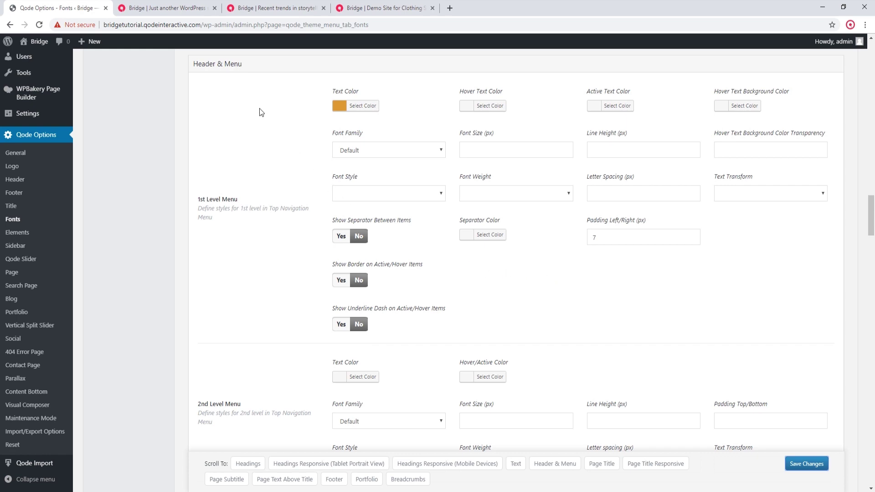
pyautogui.click(196, 6)
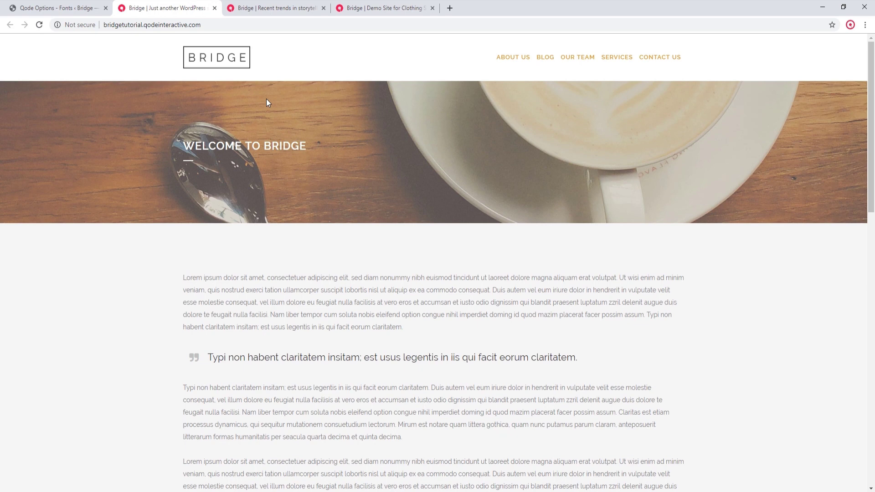
# Set the 2nd Level Menu text color to the green preset #81d742 in the Fonts settings and save the changes.
pyautogui.click(68, 7)
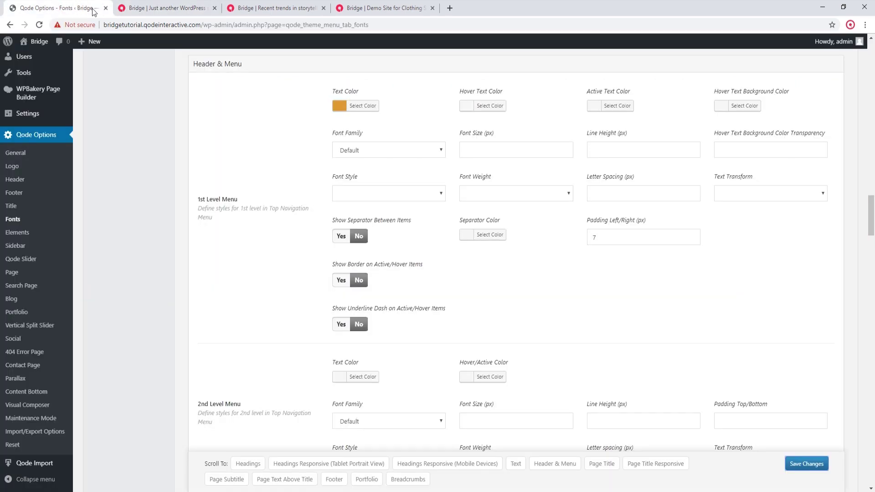
pyautogui.scroll(-3, 501, 273)
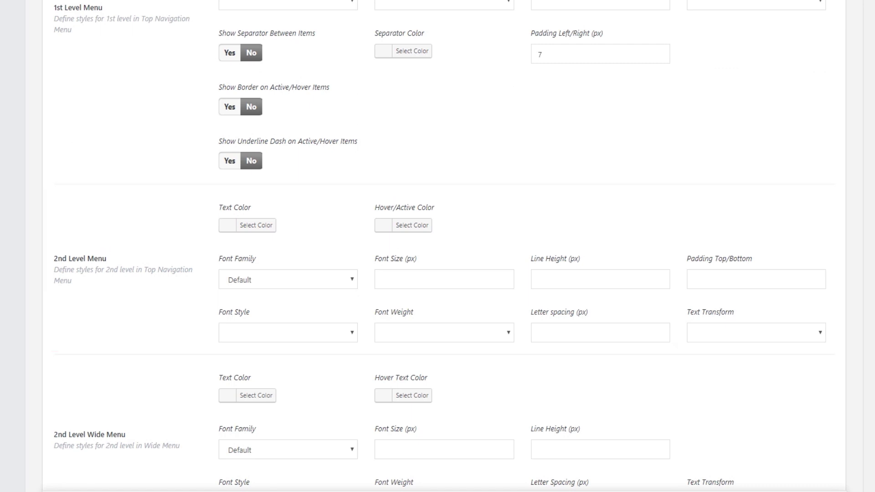
pyautogui.click(258, 226)
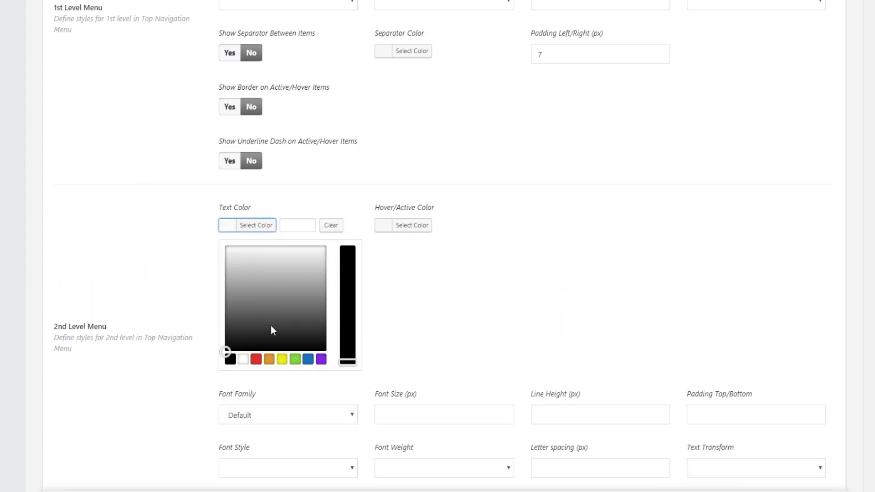
pyautogui.click(295, 359)
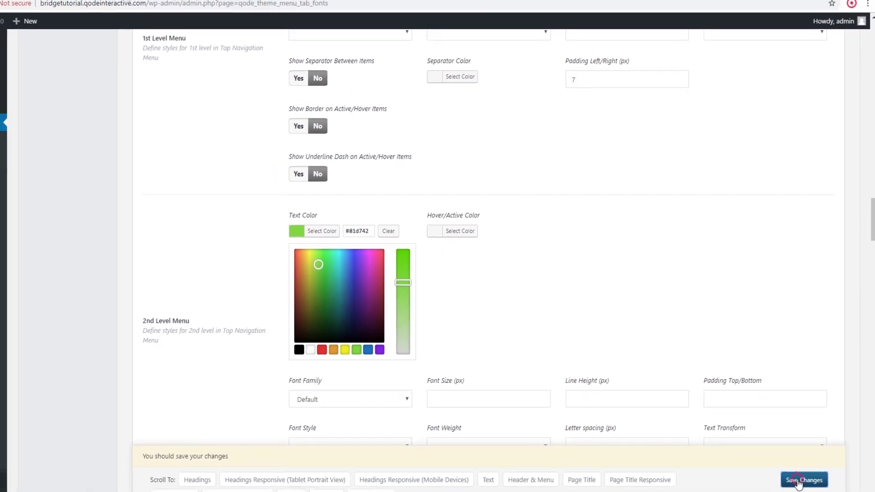
pyautogui.click(801, 476)
# Reload the tutorial site's front page and check the text color of the items in the About Us dropdown.
pyautogui.click(149, 2)
pyautogui.click(22, 18)
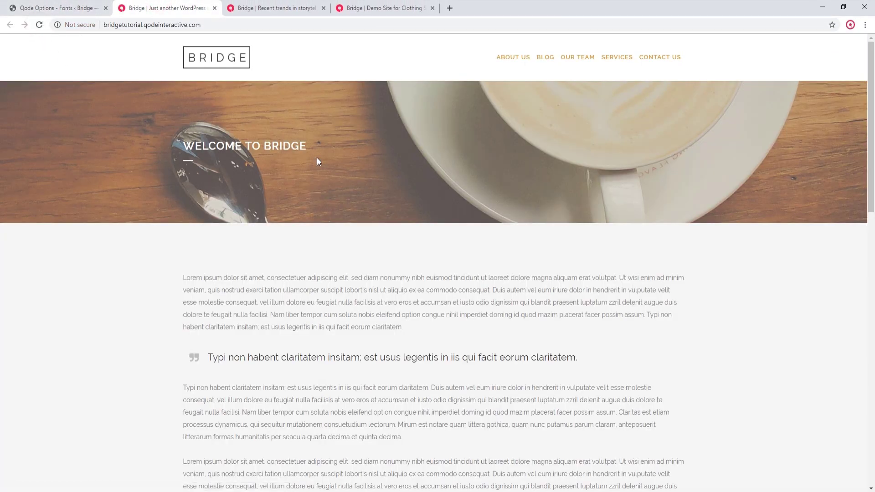
pyautogui.moveTo(510, 59)
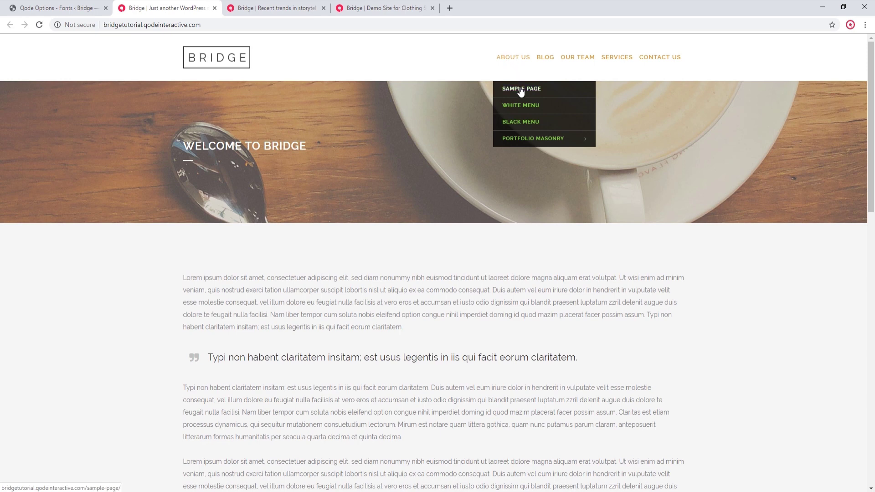
# Examine the wide dropdown under Elements on the Bridge demo site as an example of a second-level wide menu.
pyautogui.click(94, 7)
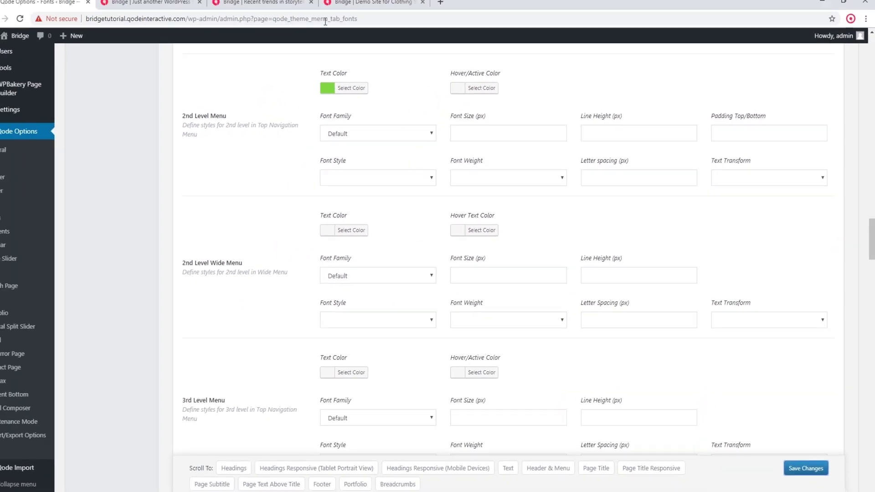
pyautogui.click(296, 3)
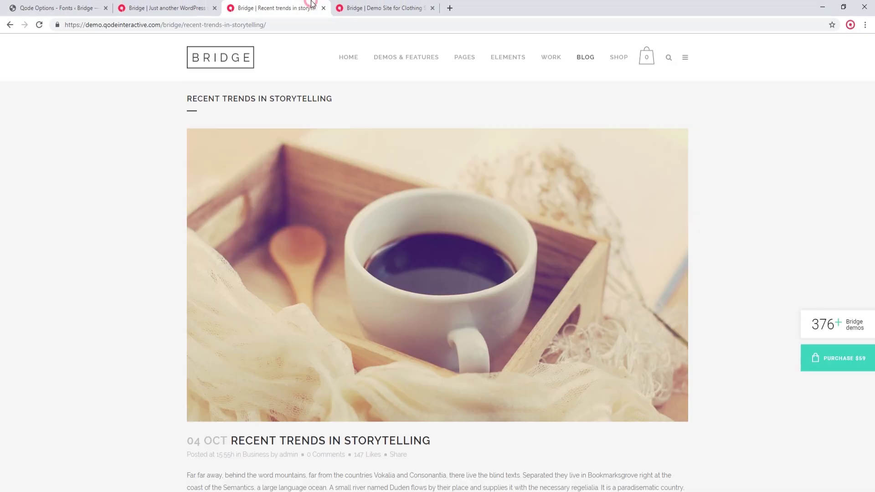
pyautogui.moveTo(500, 58)
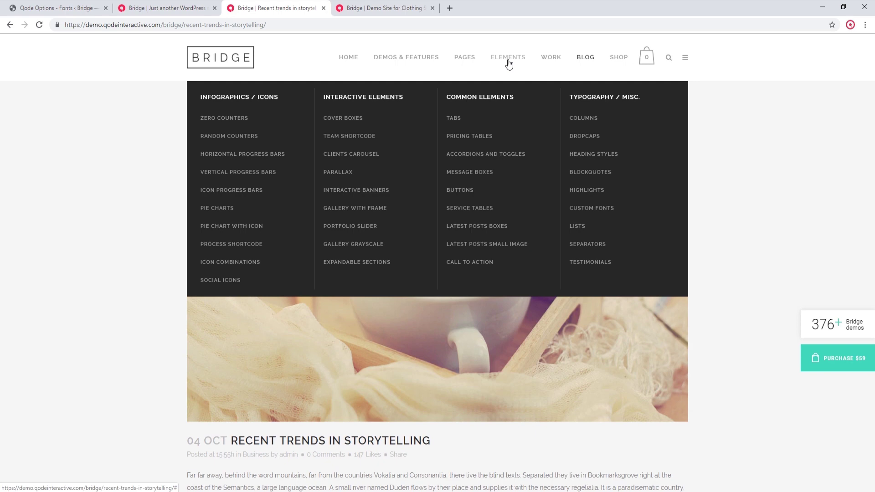
# Set the 3rd Level Menu text color to the green preset #81d742 in the Fonts settings and save the changes.
pyautogui.click(93, 8)
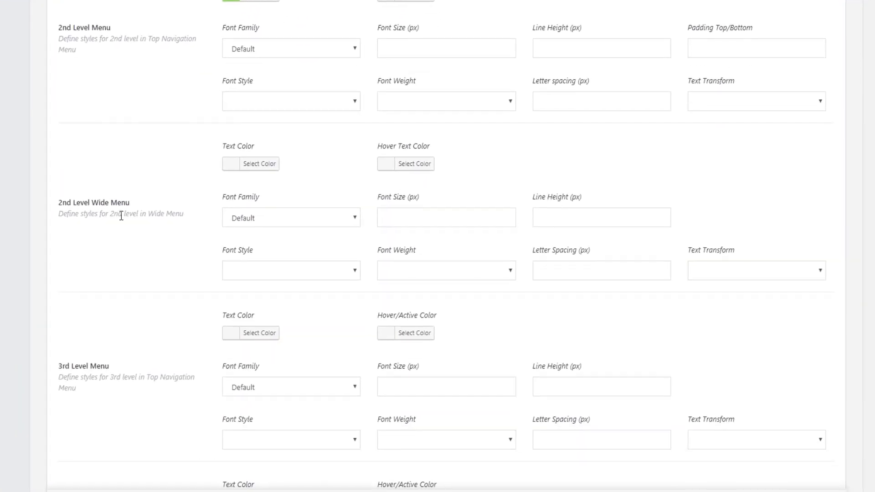
pyautogui.scroll(-2, 122, 216)
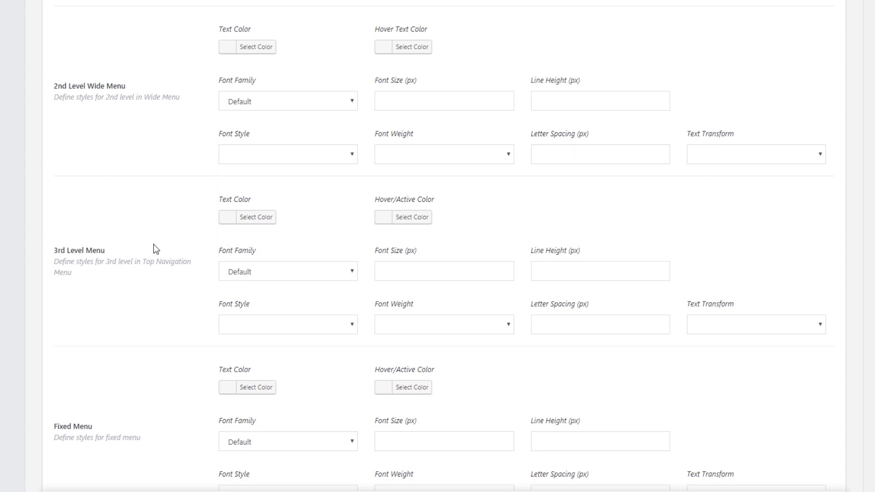
pyautogui.click(257, 217)
pyautogui.click(295, 351)
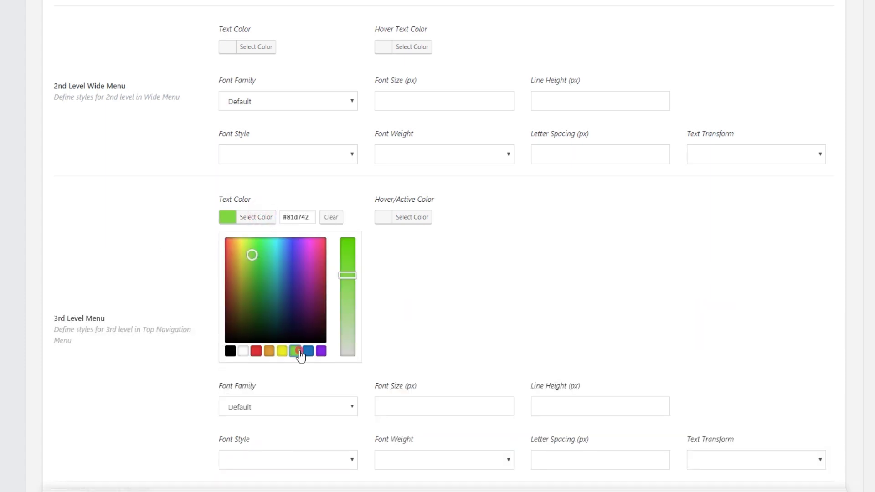
pyautogui.click(805, 466)
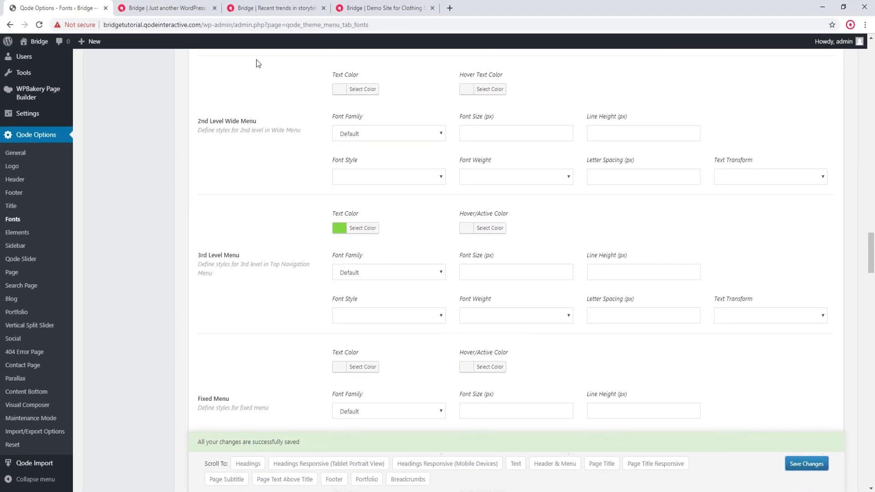
# Reload the tutorial site's front page and check the text color of the third-level items under About Us > Portfolio Masonry.
pyautogui.click(165, 5)
pyautogui.click(38, 26)
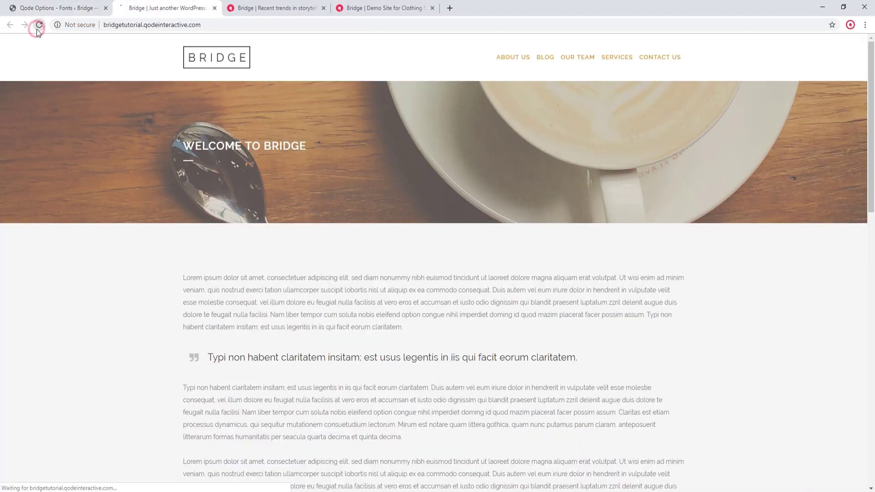
pyautogui.moveTo(504, 56)
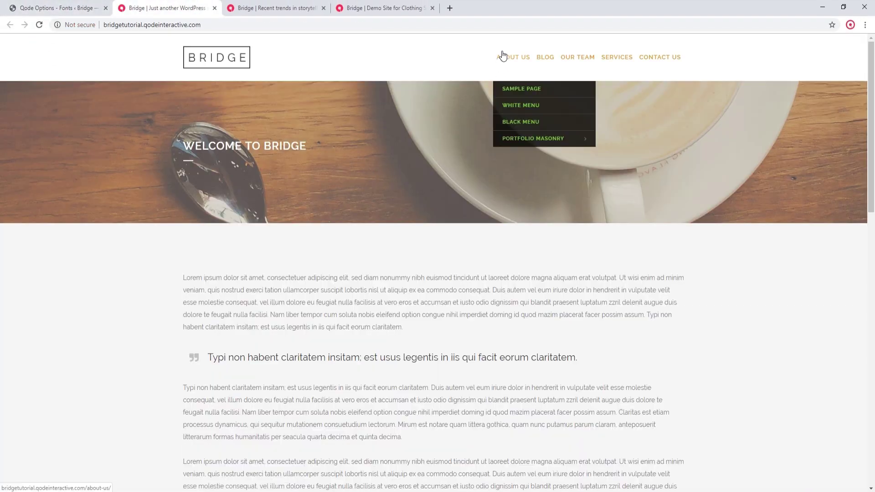
pyautogui.moveTo(553, 138)
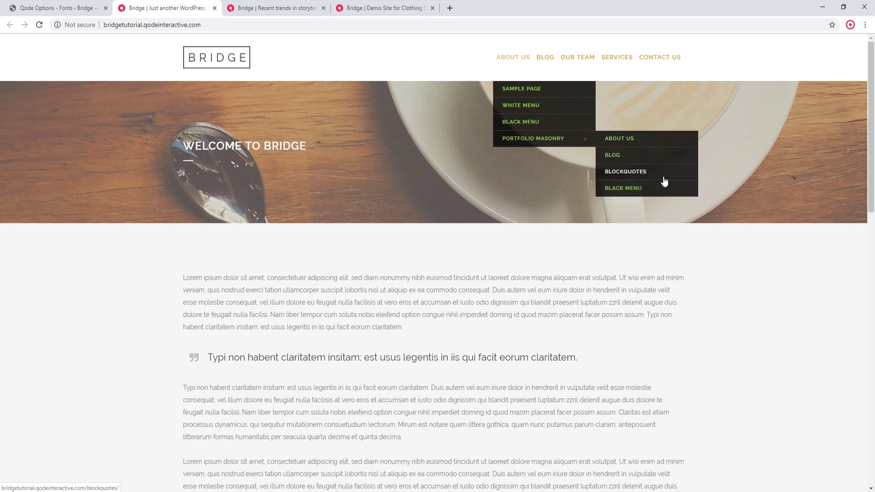
# Set the Header Type to Fixed in the Header settings and save the changes.
pyautogui.click(59, 8)
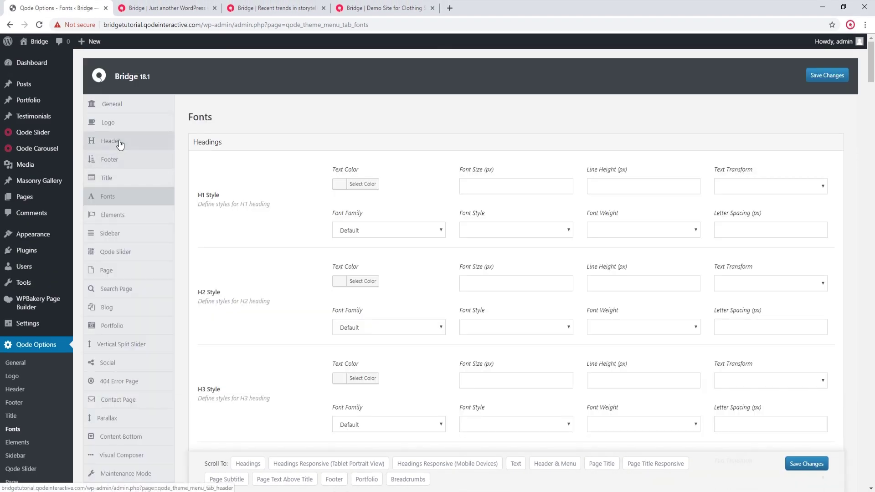
pyautogui.click(120, 144)
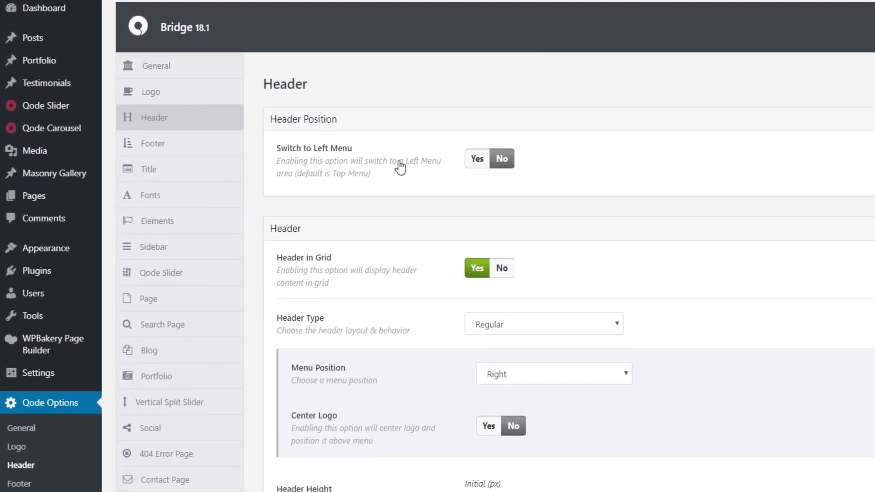
pyautogui.click(540, 325)
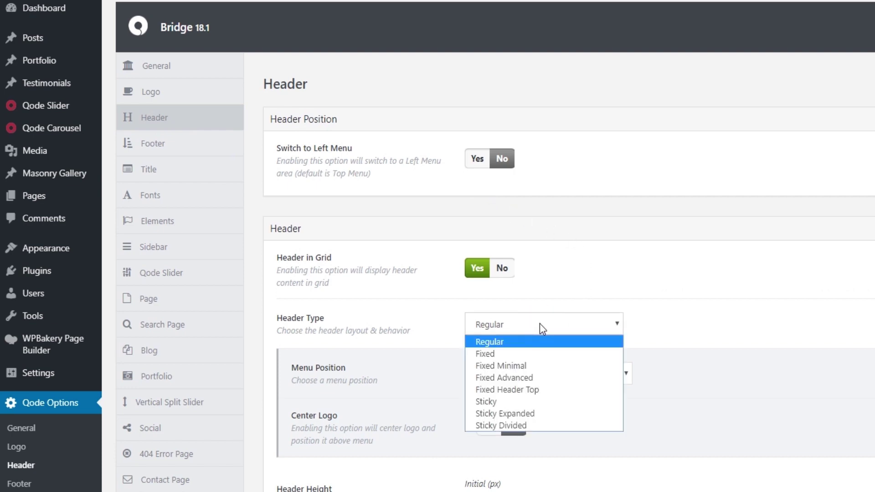
pyautogui.click(510, 353)
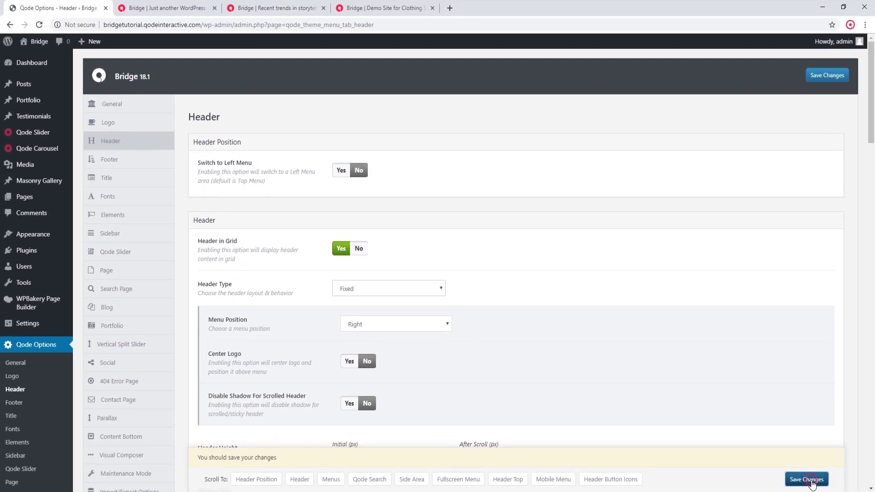
pyautogui.click(802, 476)
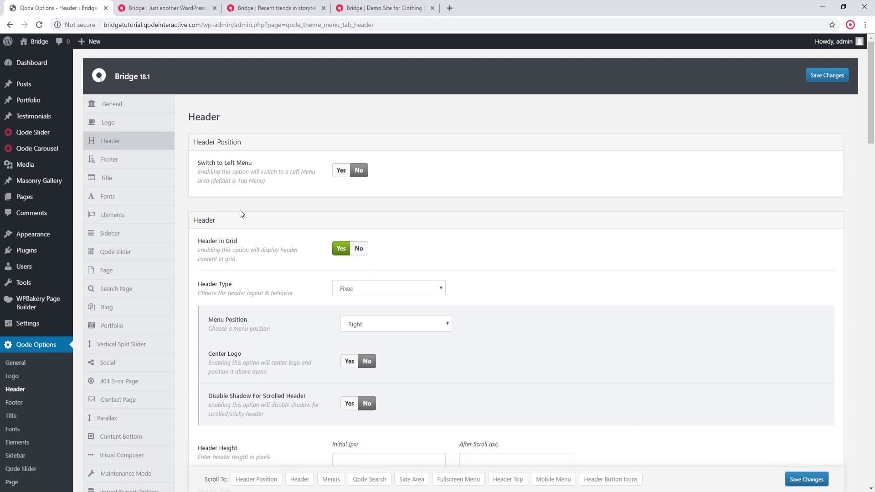
# Set the Fixed Menu text color to the purple preset #8224e3 in the Fonts settings' Header & Menu section and save the changes.
pyautogui.click(126, 195)
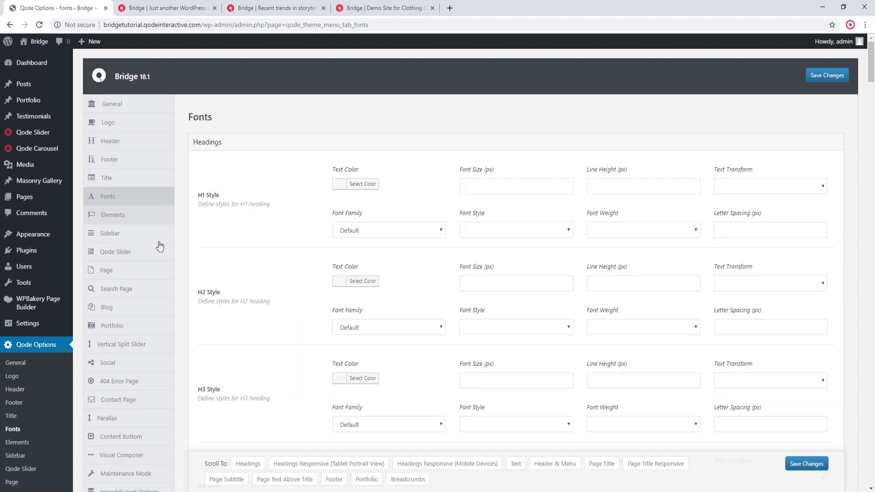
pyautogui.click(552, 465)
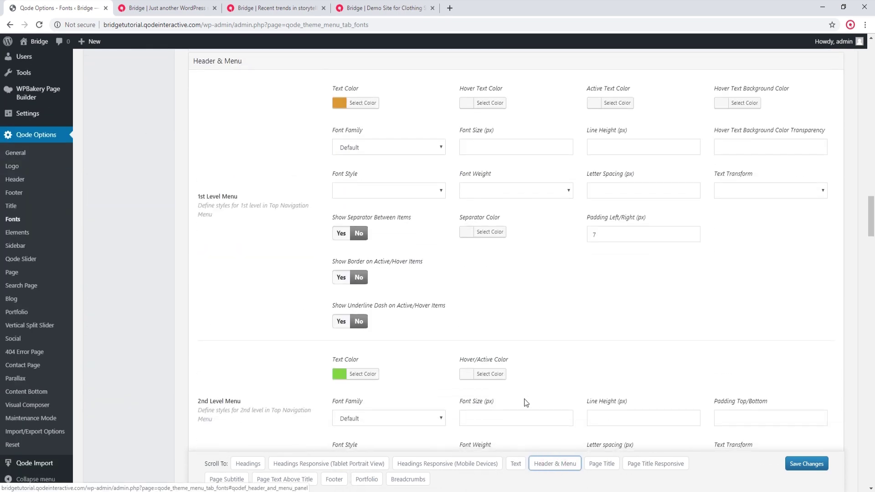
pyautogui.scroll(-10, 525, 398)
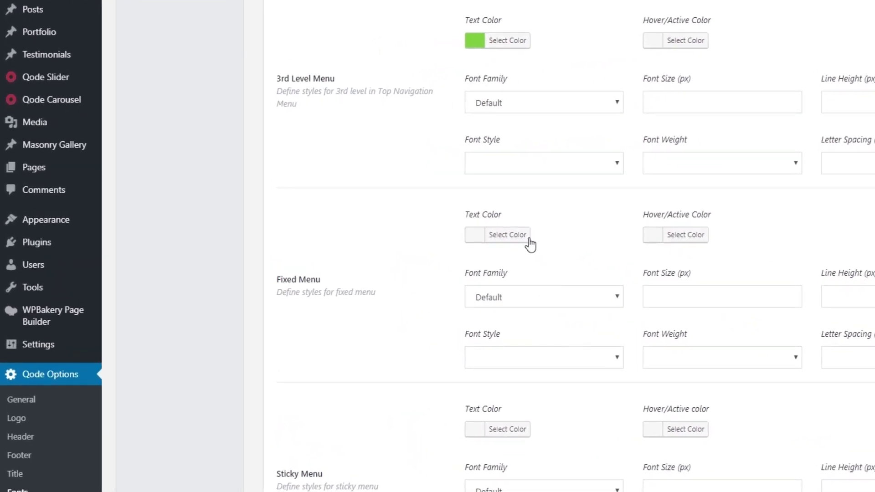
pyautogui.click(509, 234)
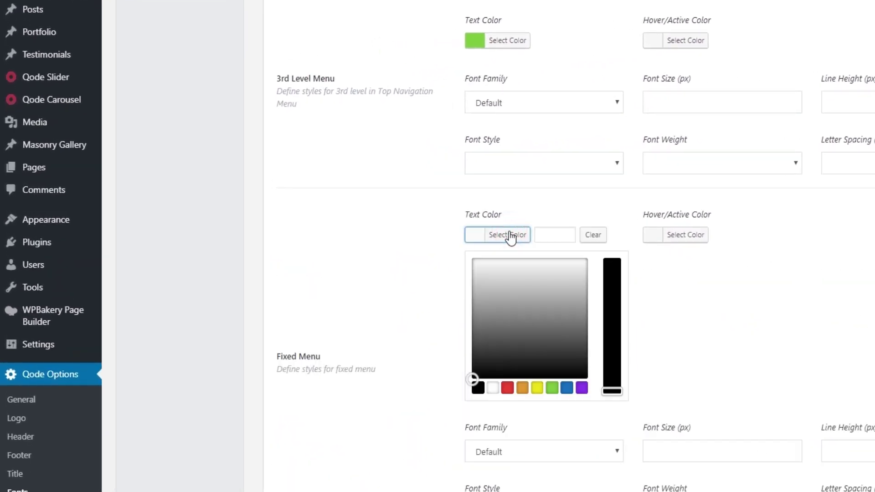
pyautogui.click(582, 387)
pyautogui.click(805, 469)
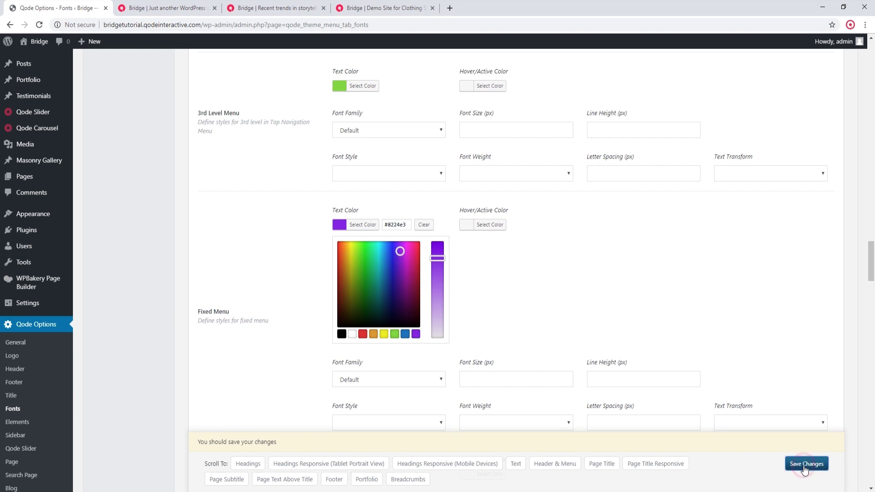
# Reload the tutorial site's front page and check the fixed menu's text color while moving down and back up the page.
pyautogui.click(199, 8)
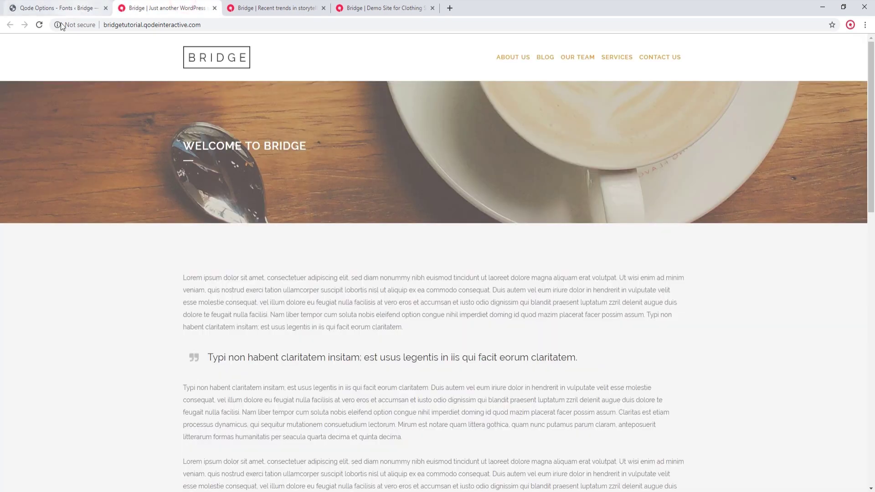
pyautogui.click(40, 26)
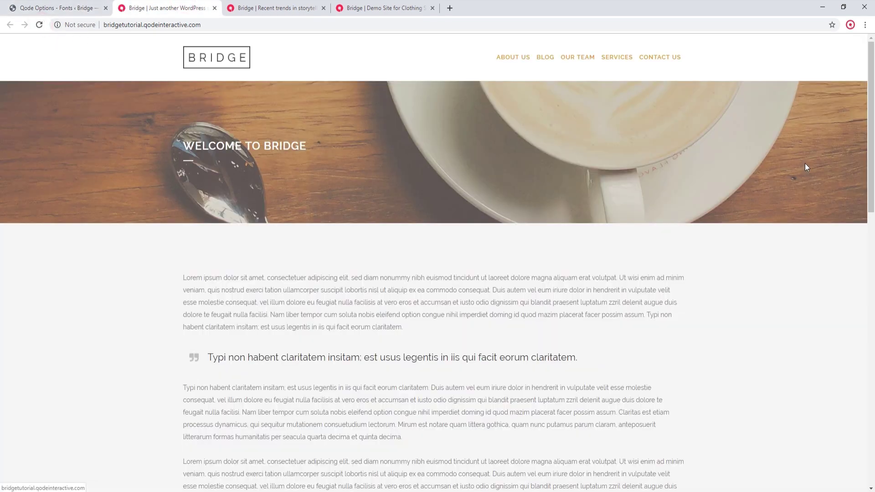
pyautogui.moveTo(872, 102); pyautogui.dragTo(873, 170)
pyautogui.scroll(-2, 873, 169)
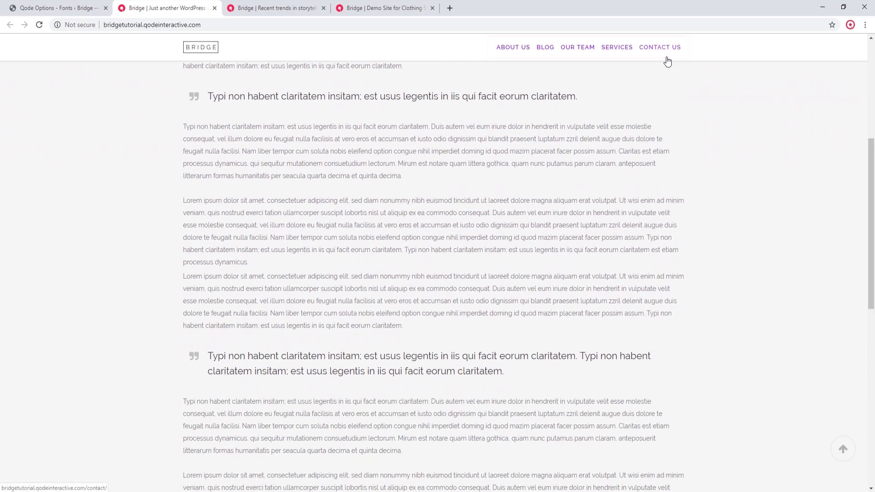
pyautogui.click(872, 208)
pyautogui.moveTo(871, 207); pyautogui.dragTo(872, 110)
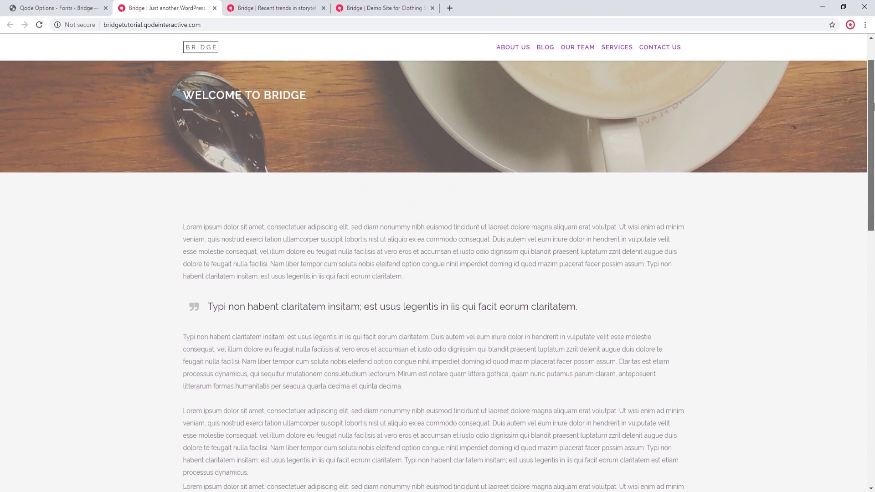
# Set the Header Type to Sticky in the Qode Options Header settings and save the changes.
pyautogui.click(90, 5)
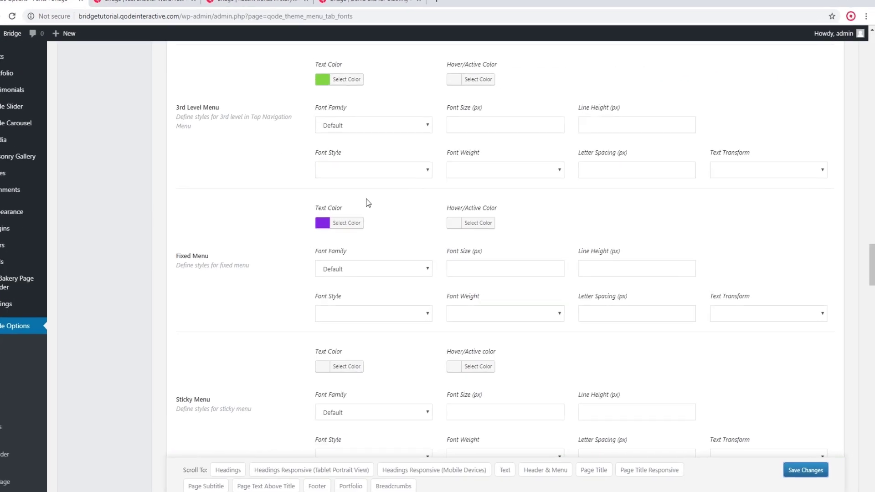
pyautogui.scroll(-1, 399, 246)
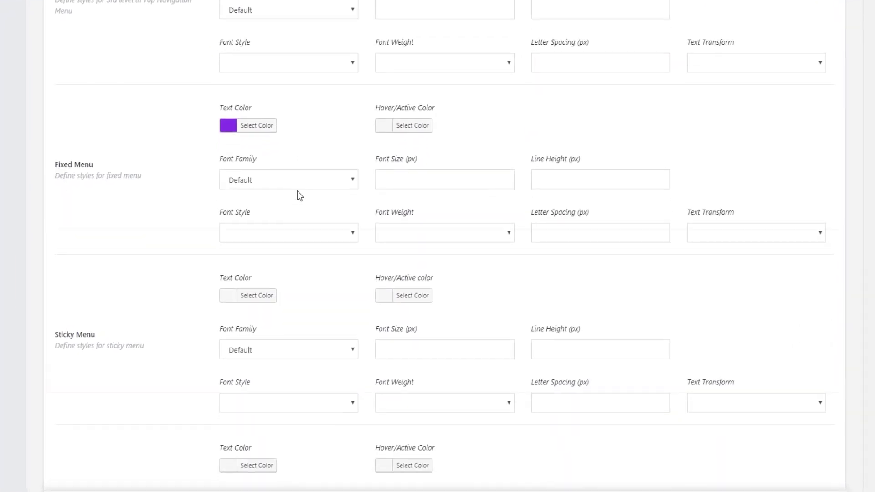
pyautogui.scroll(-1, 297, 190)
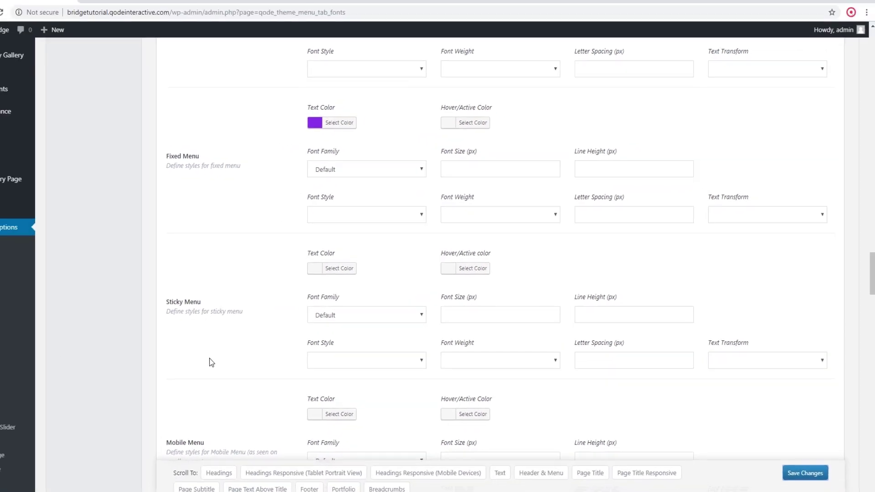
pyautogui.press('F5')
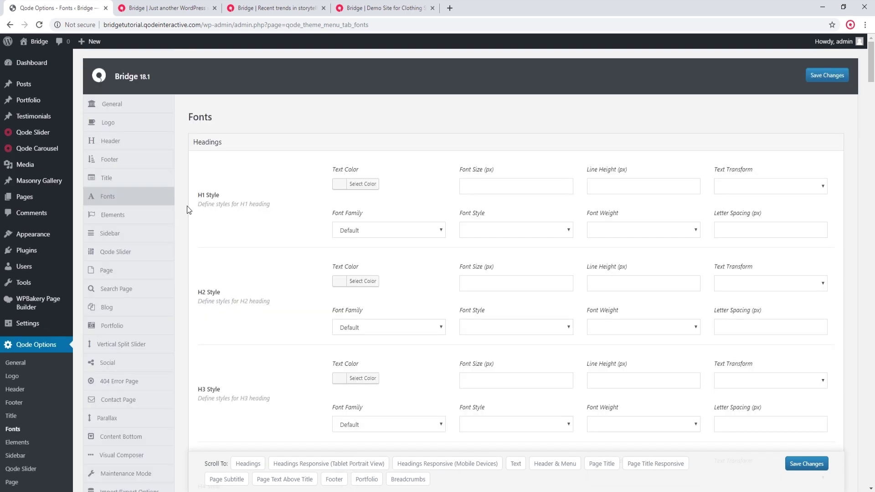
pyautogui.click(120, 143)
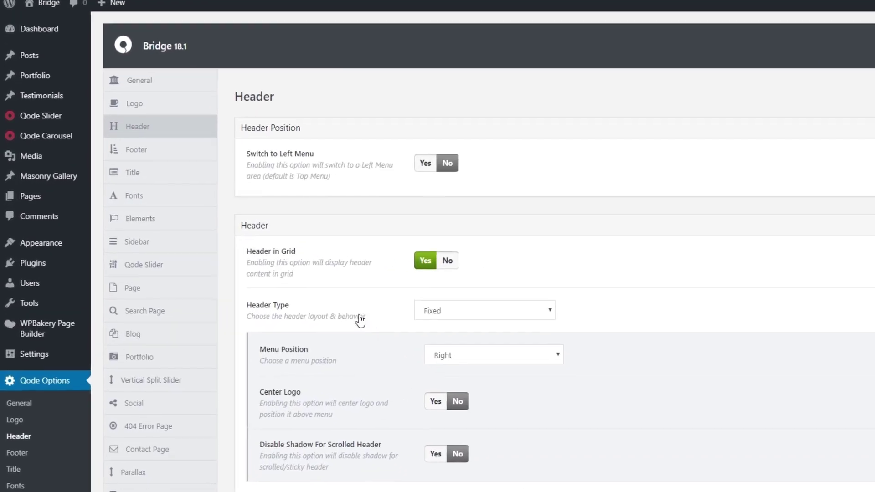
pyautogui.click(364, 289)
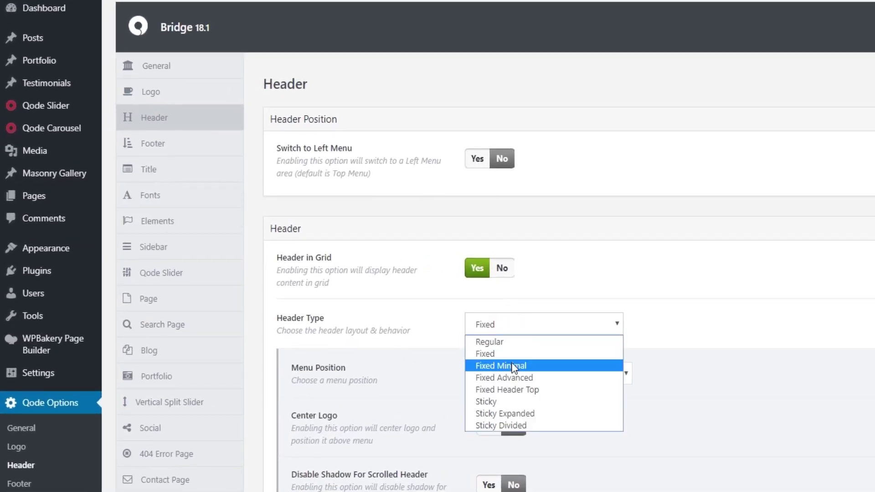
pyautogui.click(503, 403)
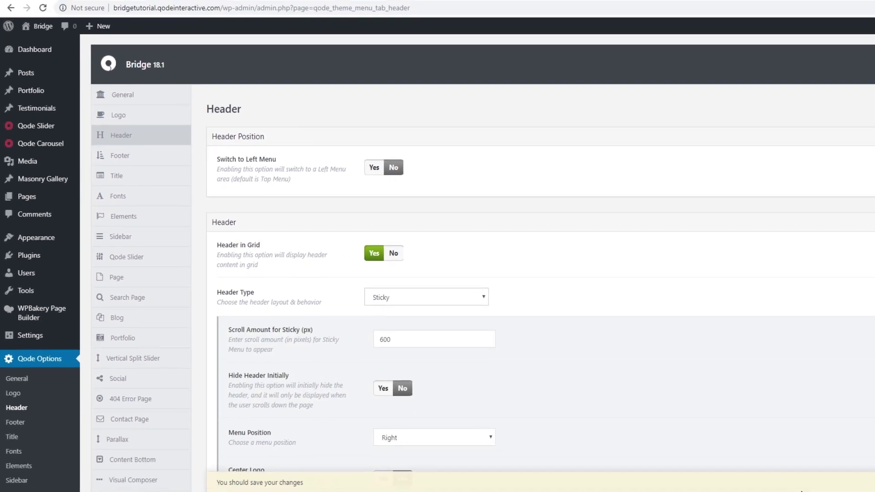
pyautogui.click(807, 479)
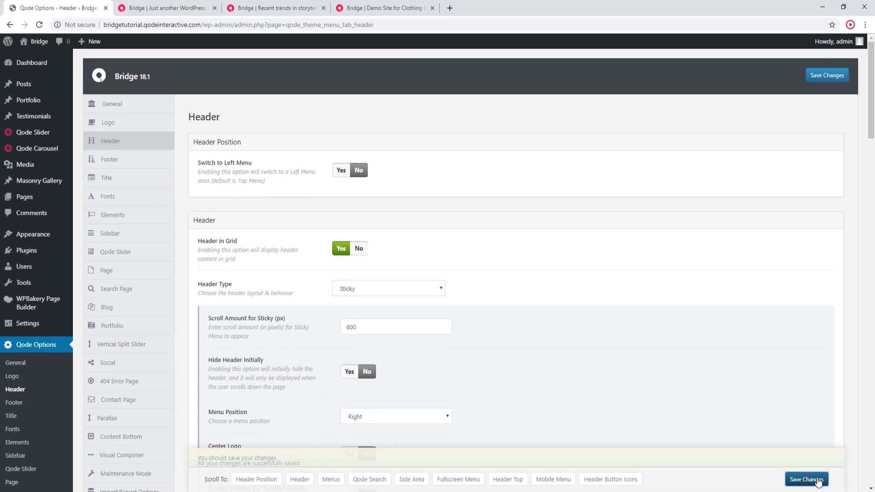
# Set the Sticky Menu text color to the red preset #dd3333 in the Fonts settings' Header & Menu section and save the changes.
pyautogui.click(116, 198)
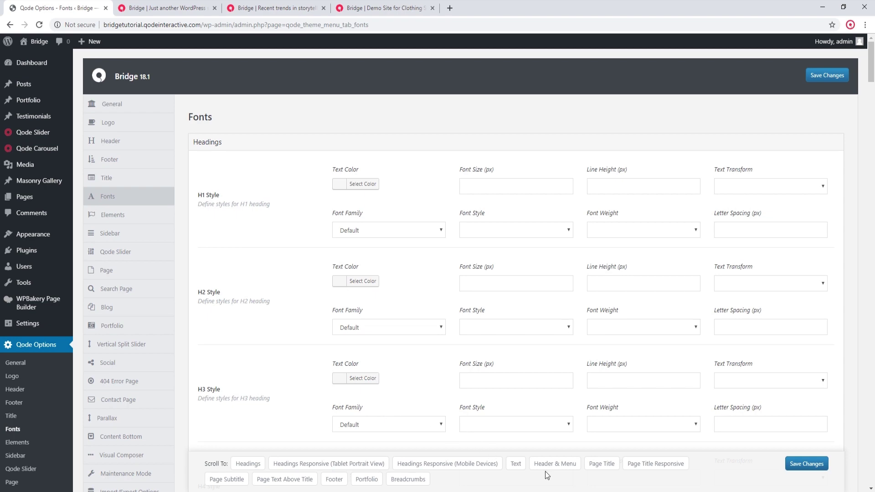
pyautogui.click(553, 464)
pyautogui.scroll(-12, 455, 290)
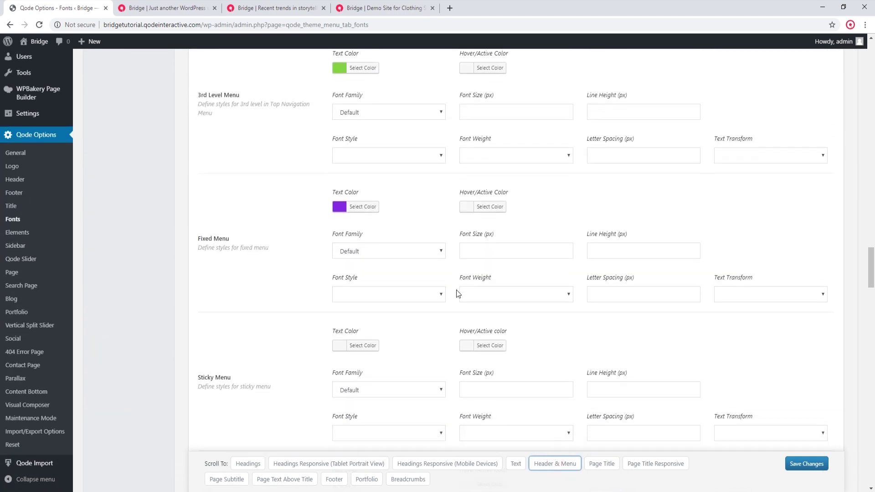
pyautogui.scroll(-2, 458, 294)
pyautogui.click(363, 268)
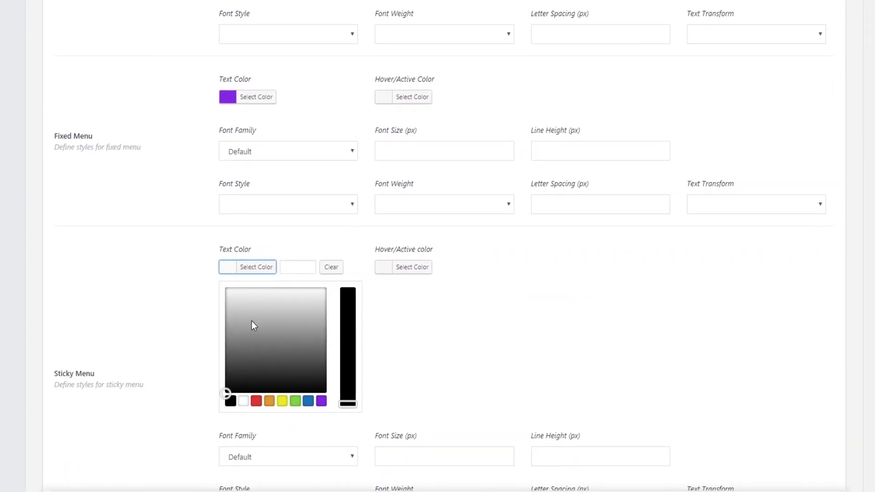
pyautogui.click(256, 401)
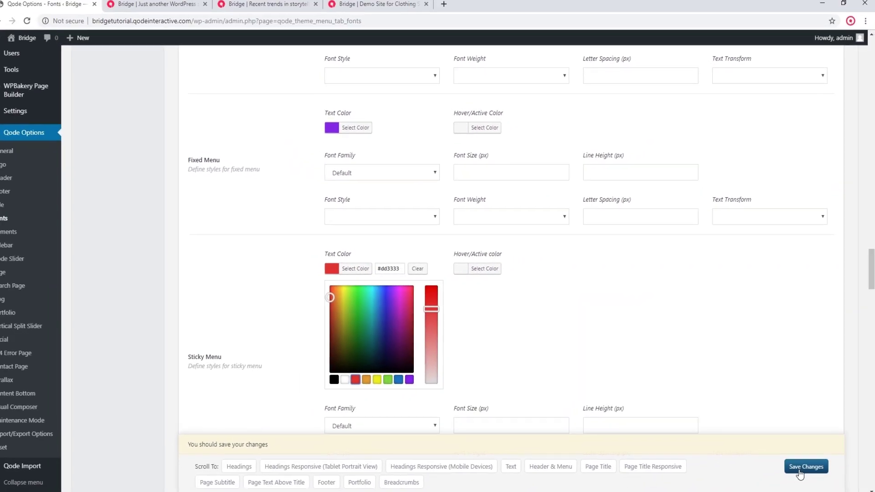
pyautogui.click(798, 470)
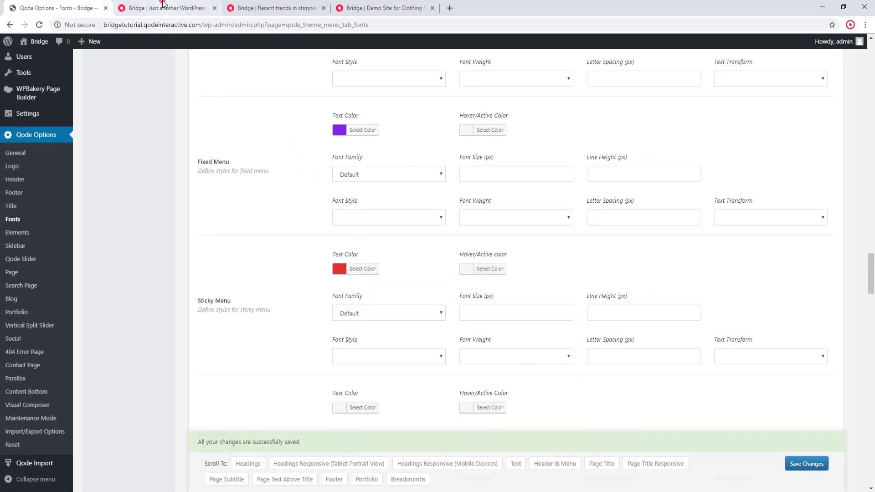
# Reload the tutorial site's front page and check the sticky menu's text color further down the page.
pyautogui.click(163, 4)
pyautogui.click(41, 25)
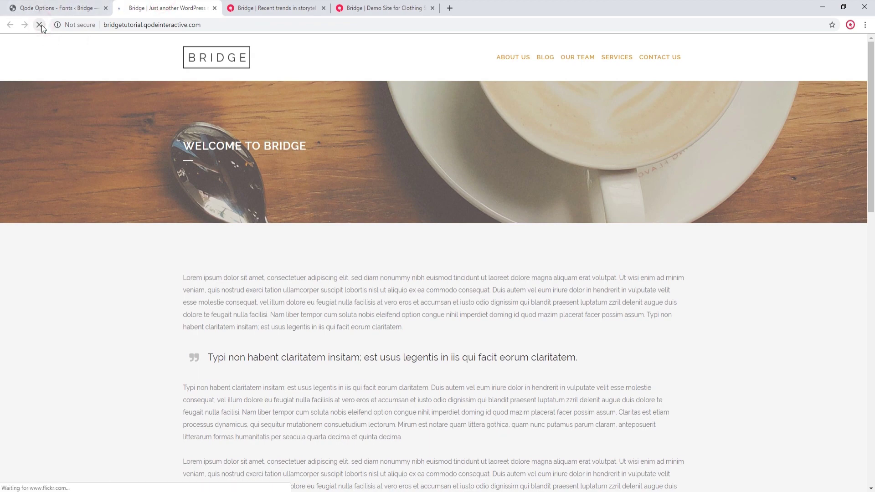
pyautogui.moveTo(871, 66); pyautogui.dragTo(873, 278)
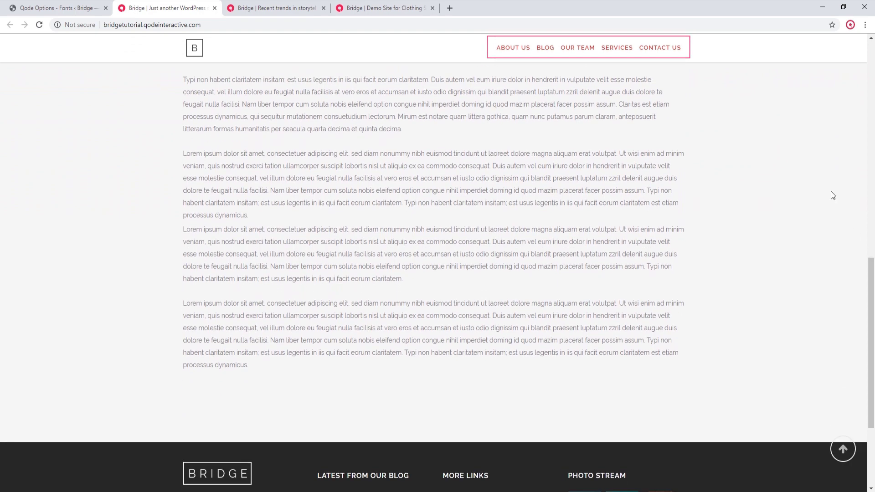
# Review the Mobile Menu and Header Top style options in the Fonts settings.
pyautogui.click(95, 8)
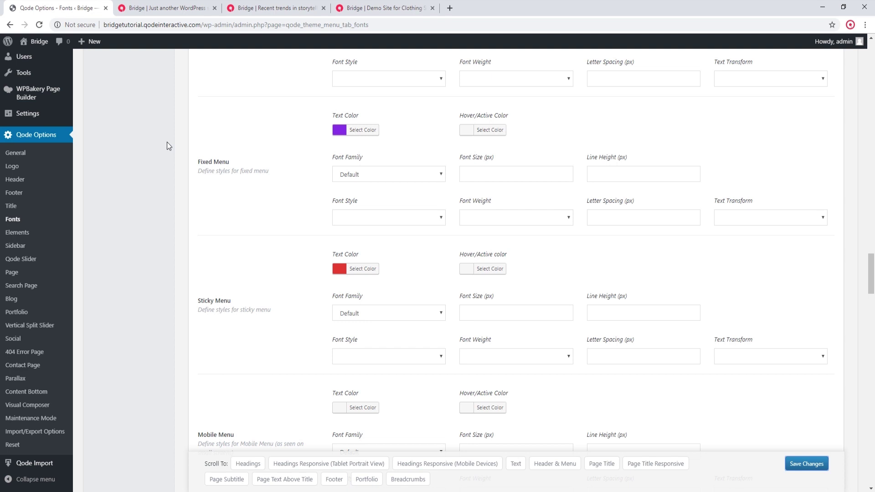
pyautogui.scroll(-3, 163, 156)
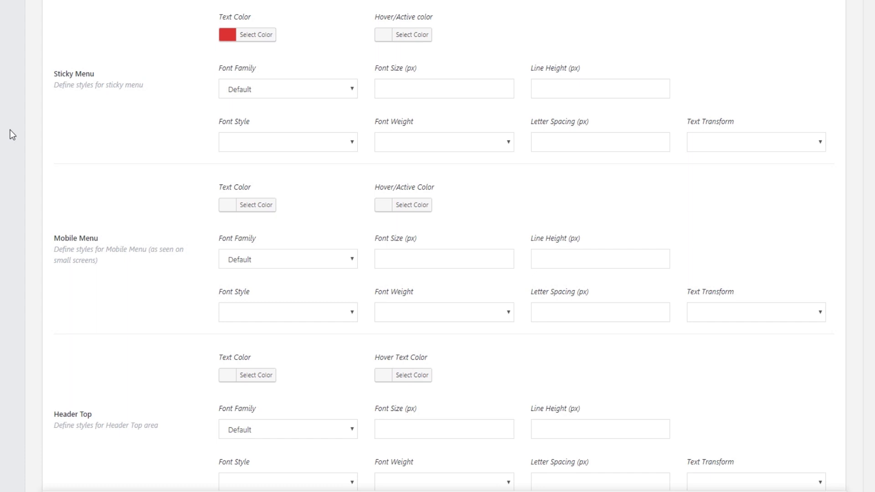
pyautogui.scroll(-3, 10, 134)
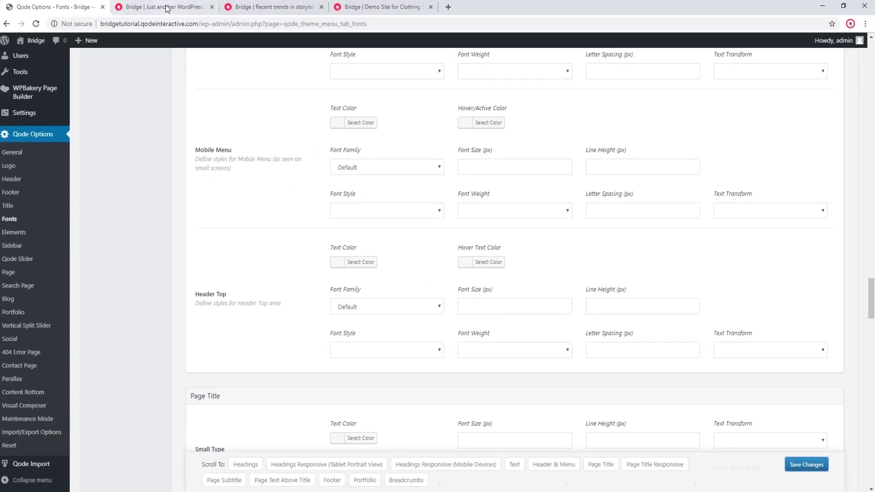
# Examine the header area on the tutorial site's front page and the Header Top bar on the clothing demo site.
pyautogui.click(167, 8)
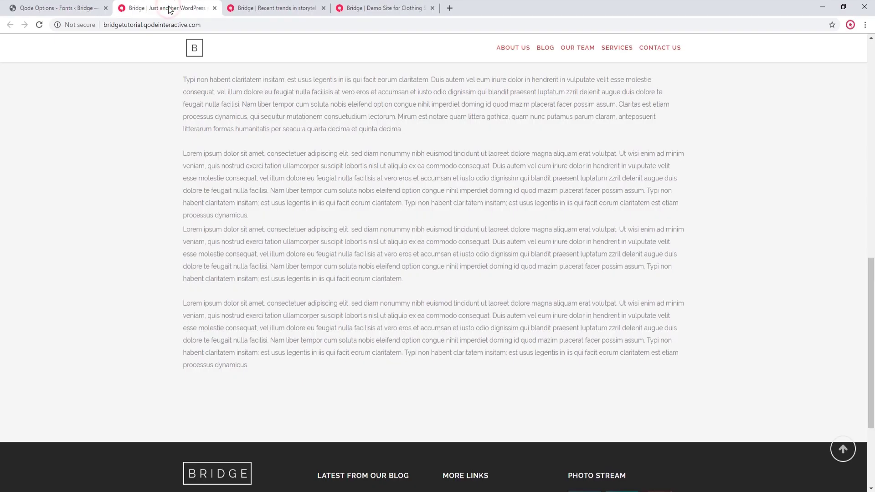
pyautogui.scroll(15, 172, 220)
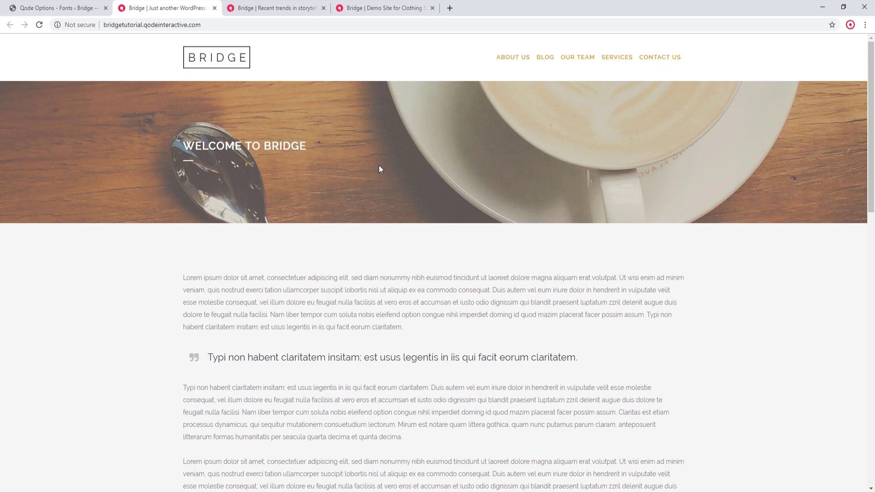
pyautogui.click(399, 8)
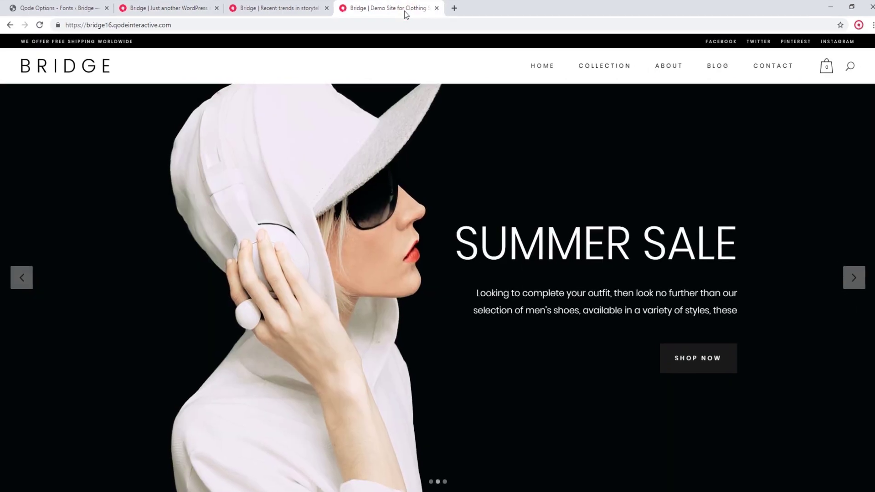
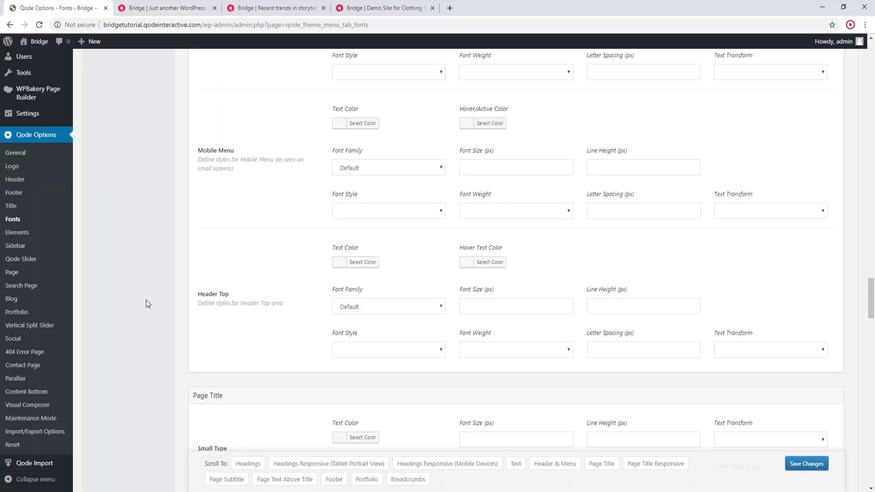
# Set the Header Skin to Light in the Header settings and save the changes.
pyautogui.moveTo(871, 298); pyautogui.dragTo(843, 66)
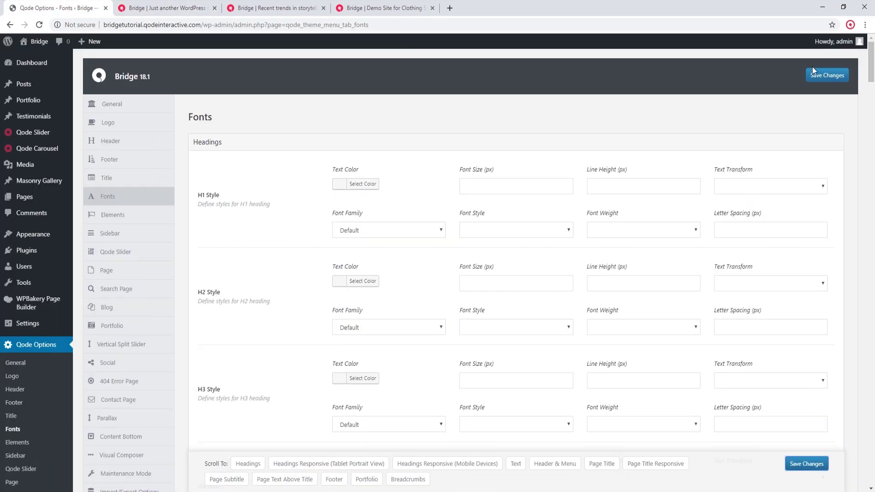
pyautogui.click(141, 145)
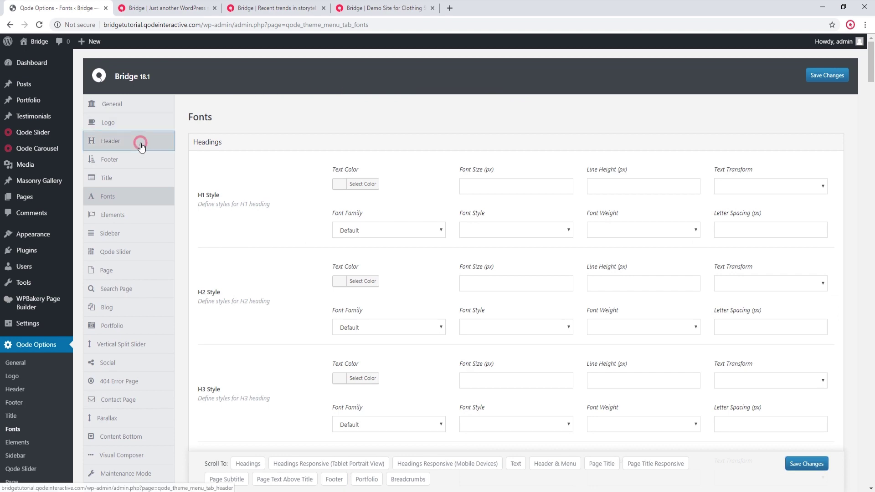
pyautogui.scroll(-4, 283, 208)
pyautogui.scroll(-3, 284, 210)
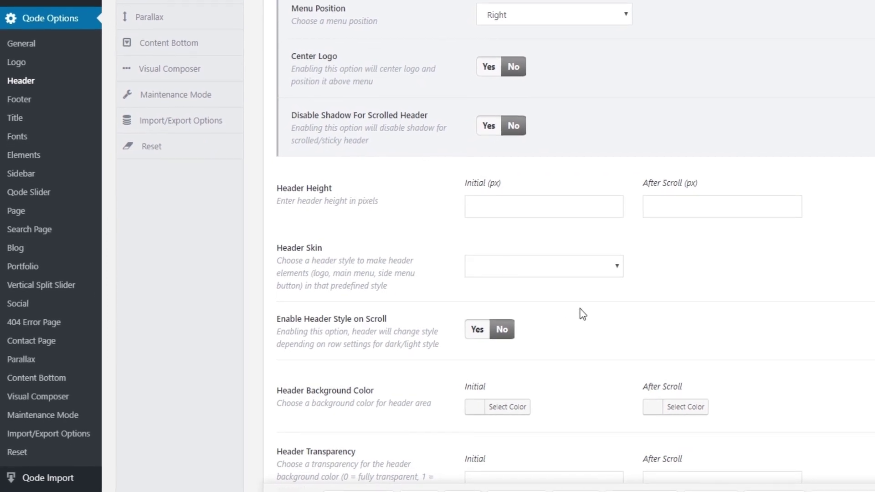
pyautogui.click(588, 265)
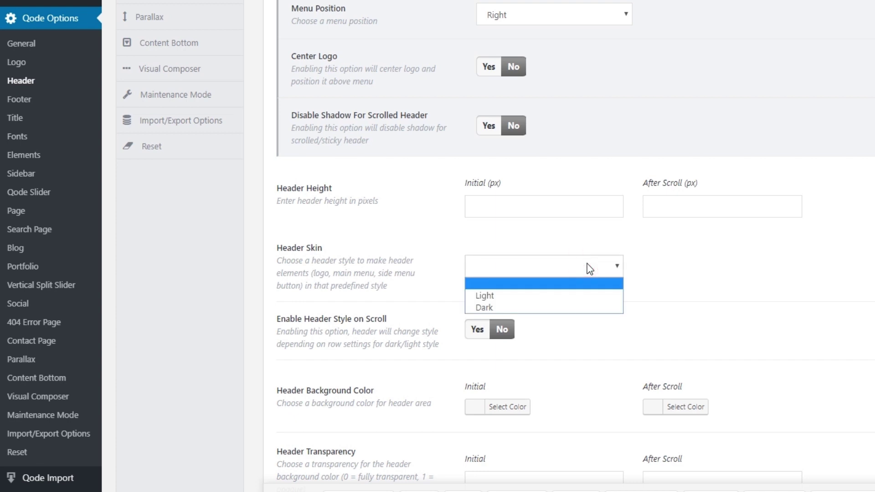
pyautogui.click(588, 284)
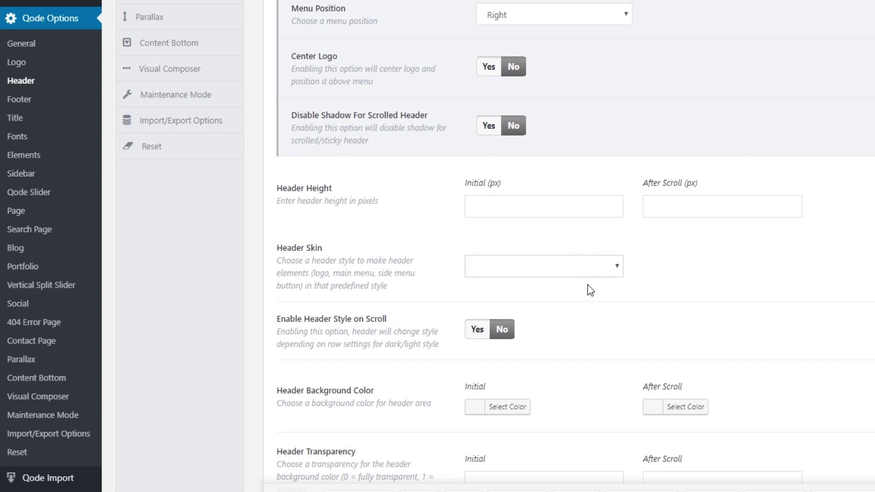
pyautogui.click(590, 266)
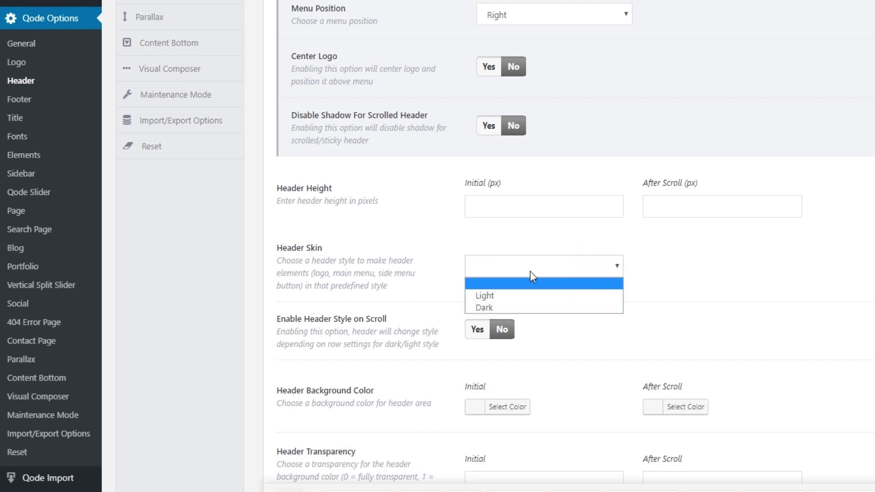
pyautogui.click(514, 295)
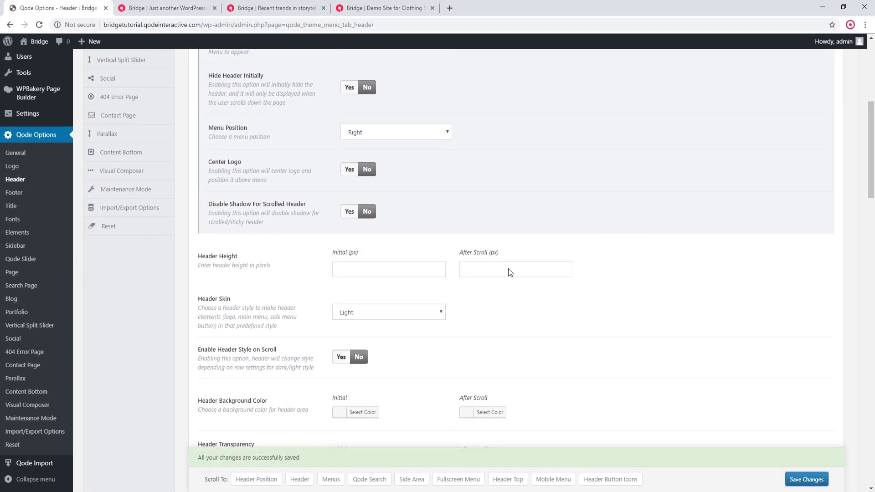
# Reload the tutorial site's front page to check the light header skin, and return to the Header settings.
pyautogui.click(160, 7)
pyautogui.click(39, 25)
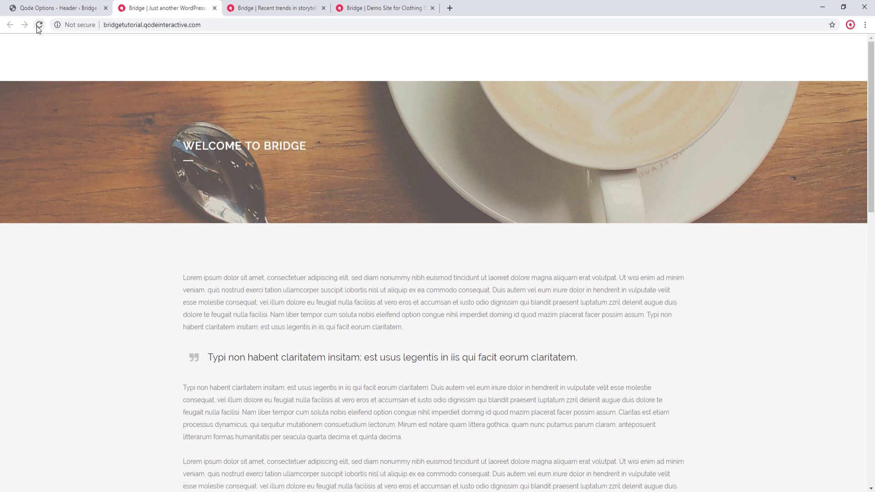
pyautogui.click(62, 8)
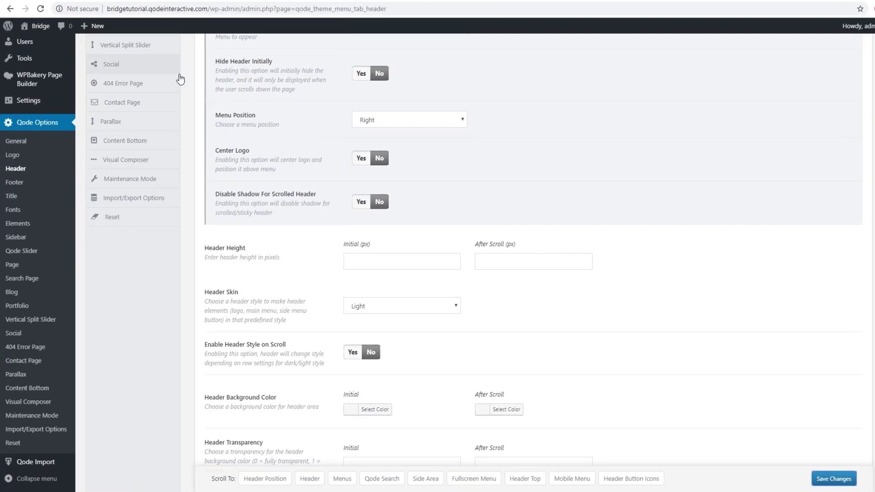
# Set the initial Header Background Color to dark grey and save the header settings.
pyautogui.click(371, 409)
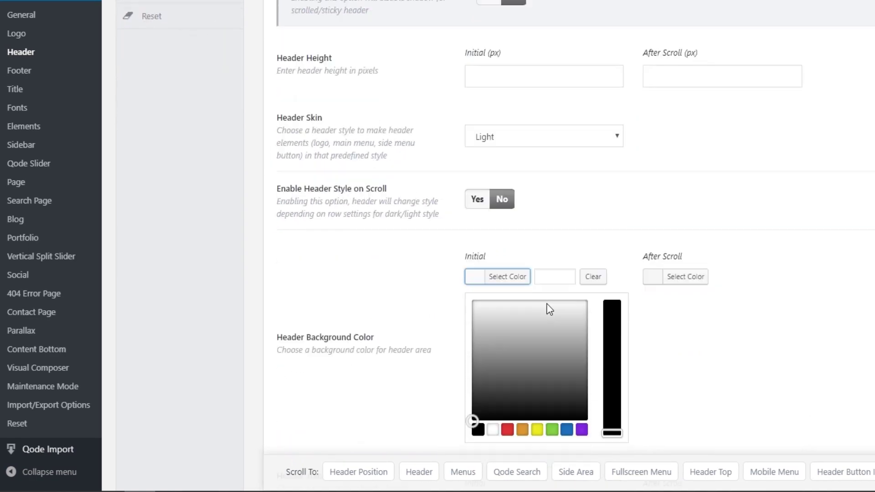
pyautogui.scroll(-1, 515, 328)
pyautogui.moveTo(482, 346); pyautogui.dragTo(467, 349)
pyautogui.click(715, 365)
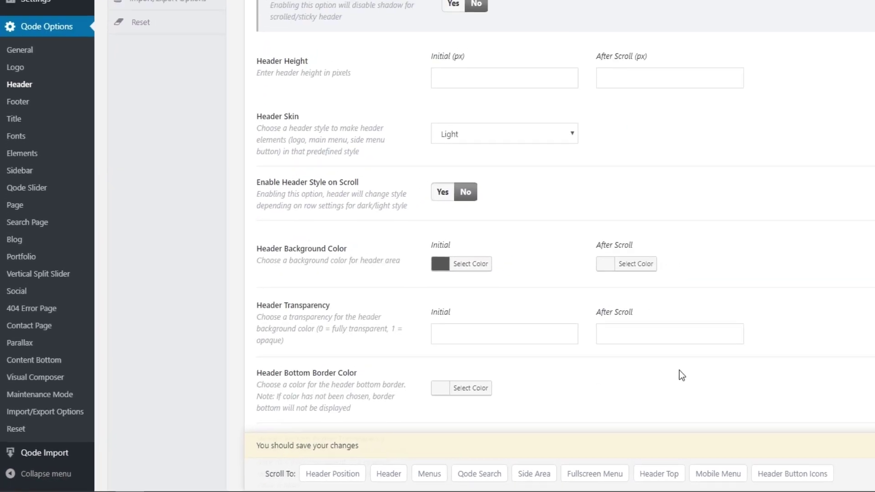
# Reload the tutorial site's front page to check the header background and the About Us submenu, and return to the Header settings.
pyautogui.click(158, 7)
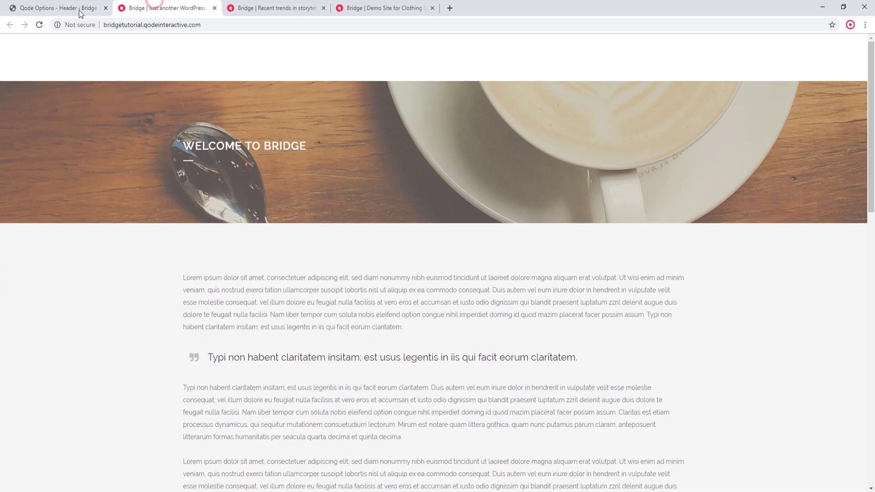
pyautogui.click(40, 24)
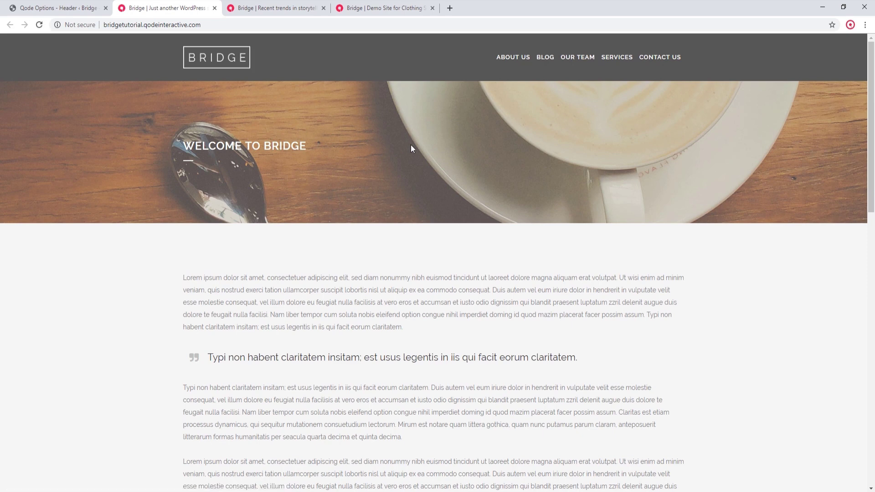
pyautogui.moveTo(526, 77)
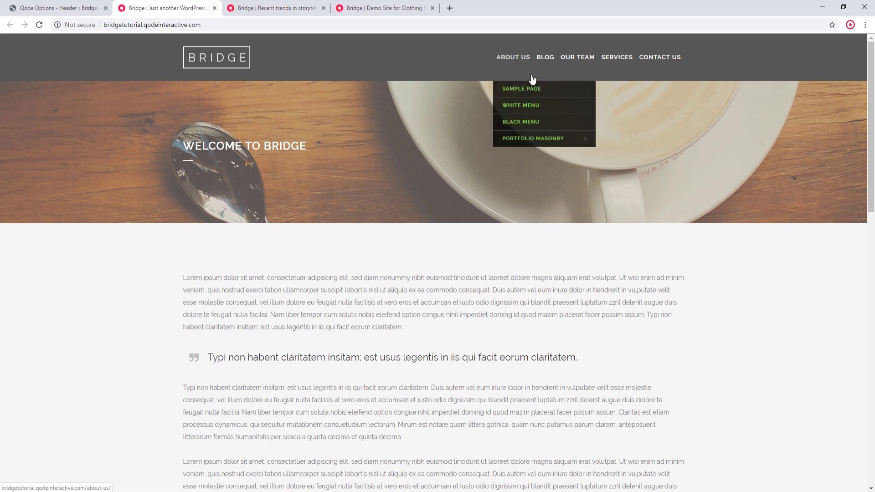
pyautogui.click(75, 4)
# Set the Header Skin to Dark in the Header settings and save the changes.
pyautogui.click(358, 222)
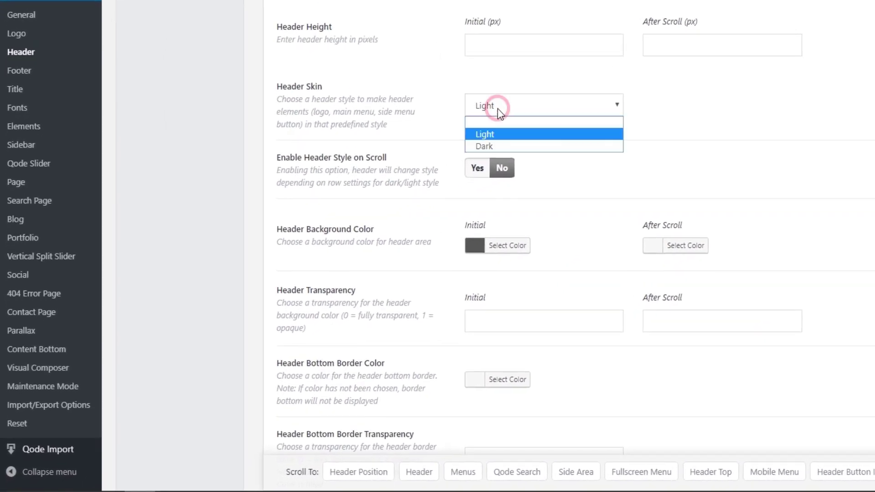
pyautogui.click(486, 146)
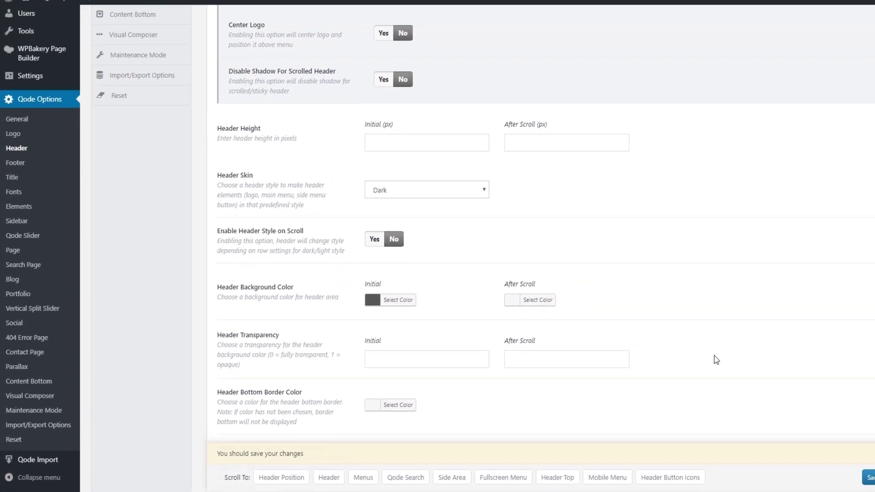
pyautogui.click(816, 476)
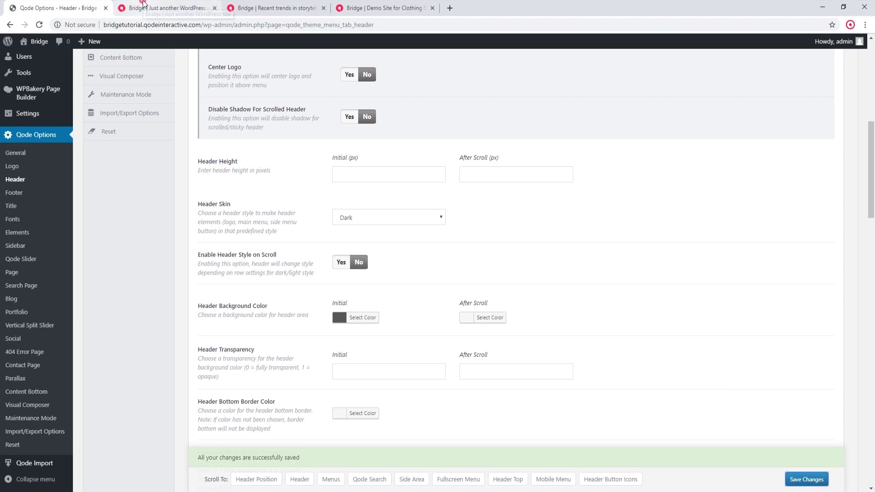
# Reload the tutorial site's front page to check the dark header skin, and return to the Header settings.
pyautogui.click(169, 4)
pyautogui.click(39, 25)
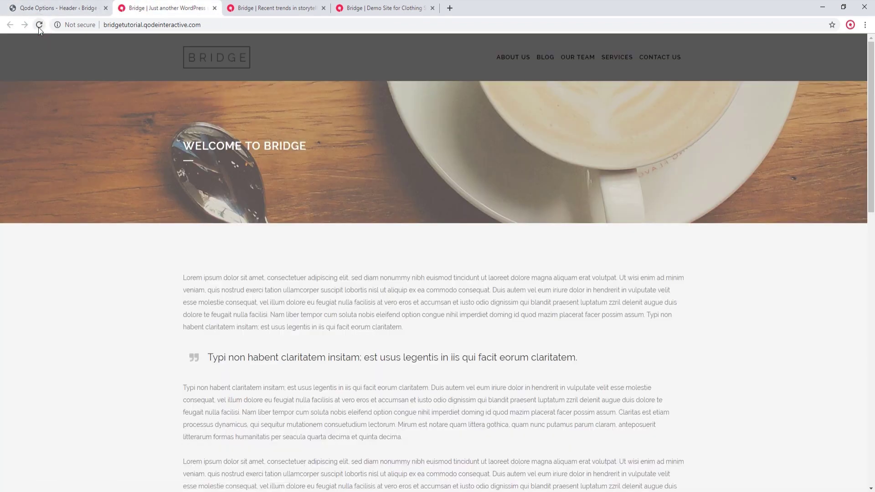
pyautogui.click(41, 5)
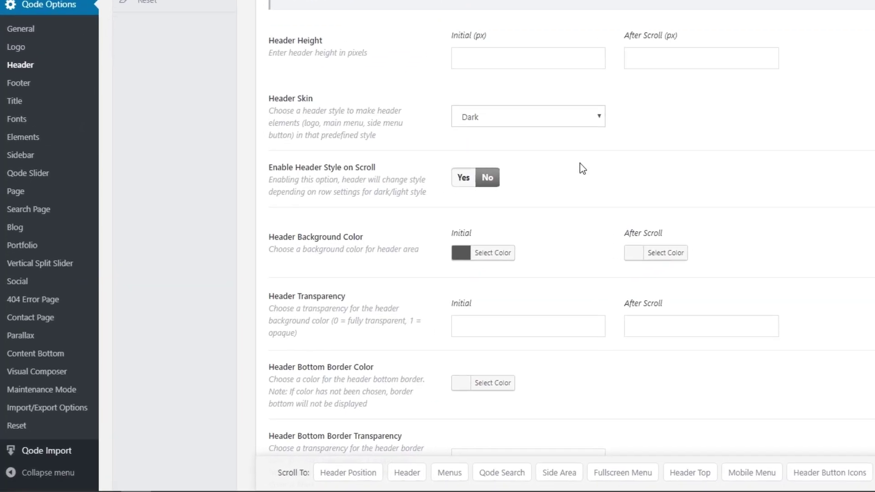
# Reset the Header Skin to the empty option, clear the initial Header Background Color, and save the changes.
pyautogui.scroll(1, 580, 163)
pyautogui.click(555, 183)
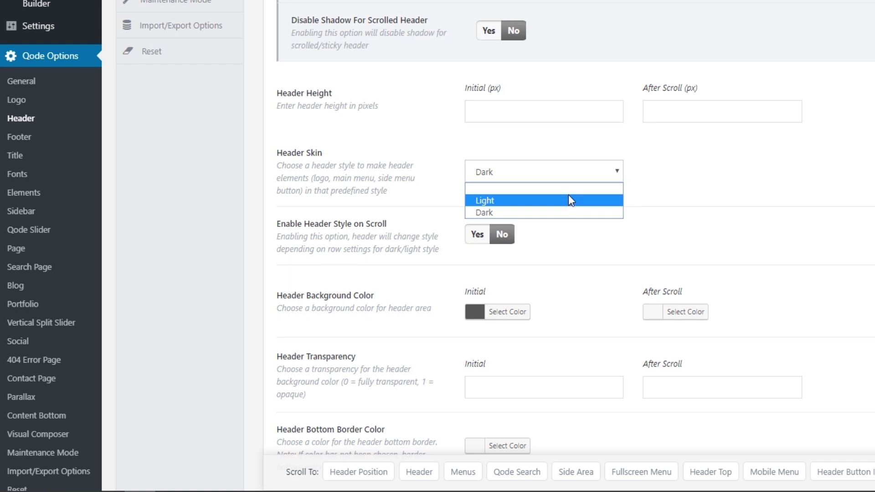
pyautogui.click(570, 190)
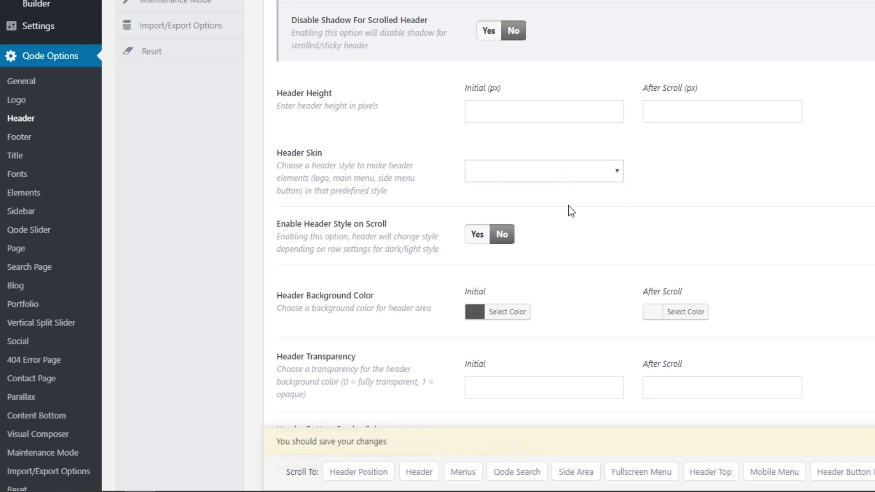
pyautogui.click(501, 310)
pyautogui.click(593, 311)
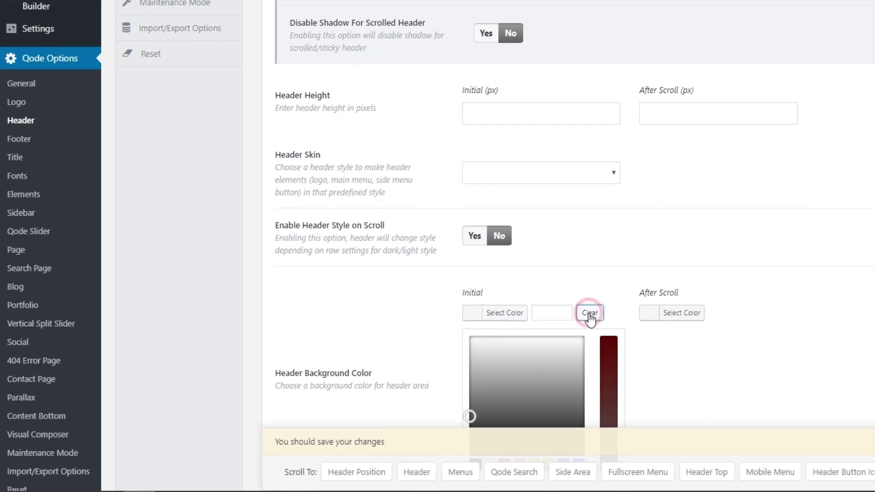
pyautogui.click(806, 479)
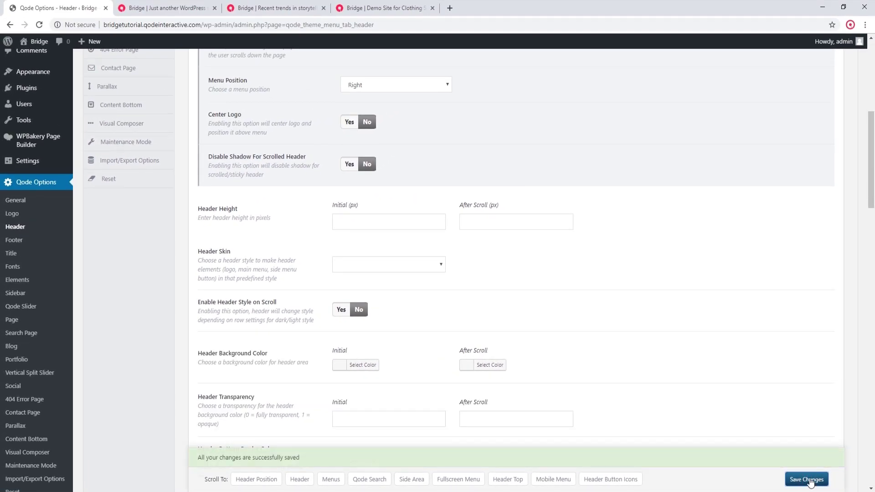
# Reload the tutorial site's front page to check the header without a skin, and return to the Header settings.
pyautogui.click(166, 8)
pyautogui.click(39, 25)
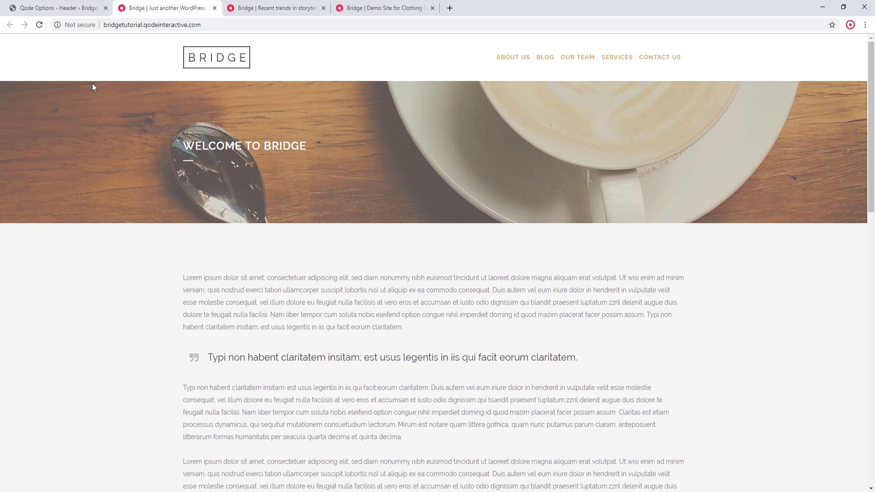
pyautogui.click(69, 7)
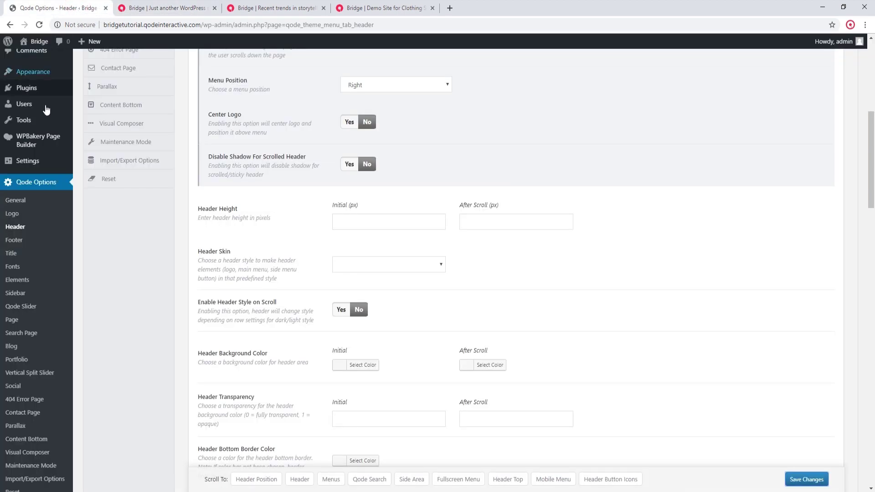
# Open the list of all pages in a new tab and edit the Welcome to Bridge page from its last page.
pyautogui.scroll(2, 46, 158)
pyautogui.scroll(2, 45, 158)
pyautogui.middleClick(32, 195)
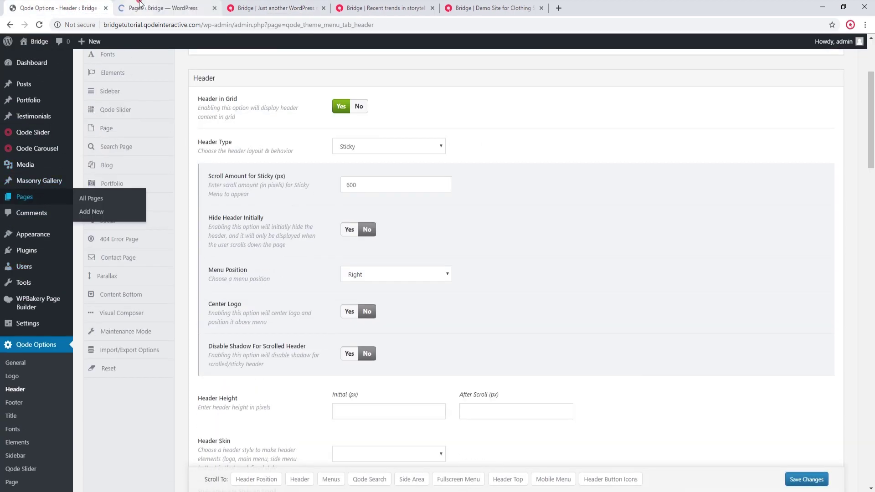
pyautogui.click(140, 5)
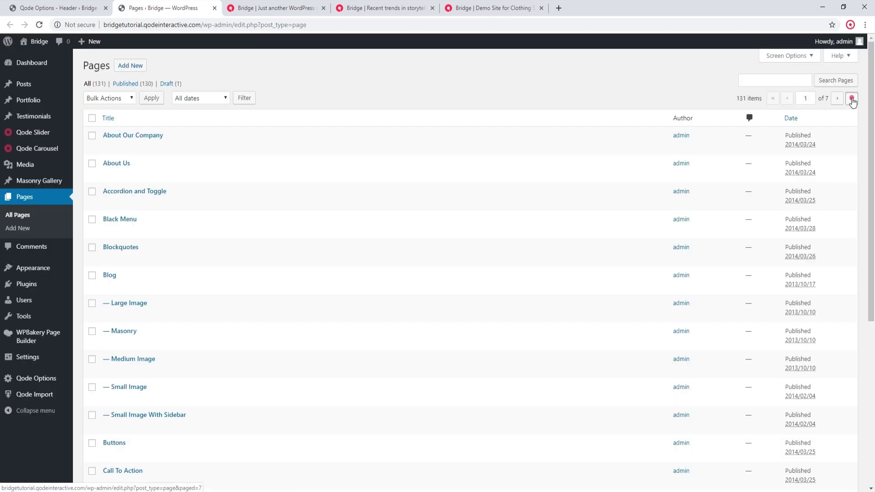
pyautogui.click(851, 98)
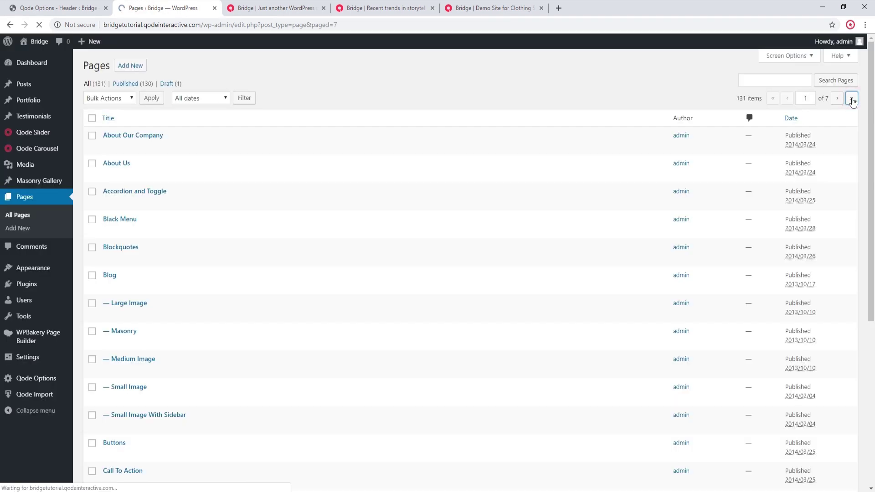
pyautogui.click(136, 219)
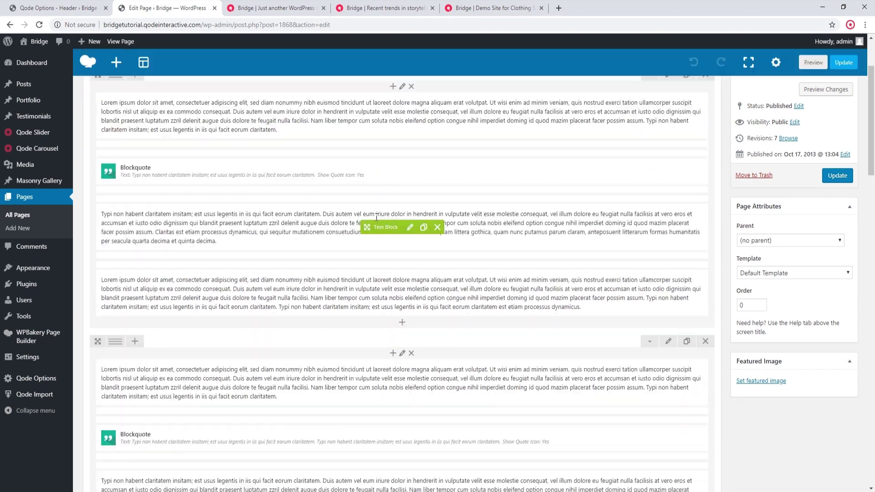
# Set the Header Skin to Dark in the Welcome to Bridge page's Qode Header options and update the page.
pyautogui.scroll(-4, 376, 221)
pyautogui.scroll(-8, 376, 222)
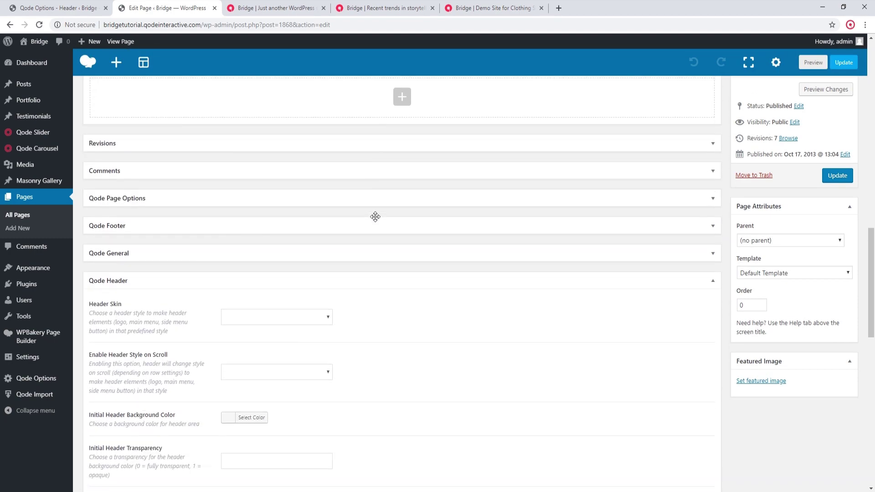
pyautogui.scroll(-1, 375, 221)
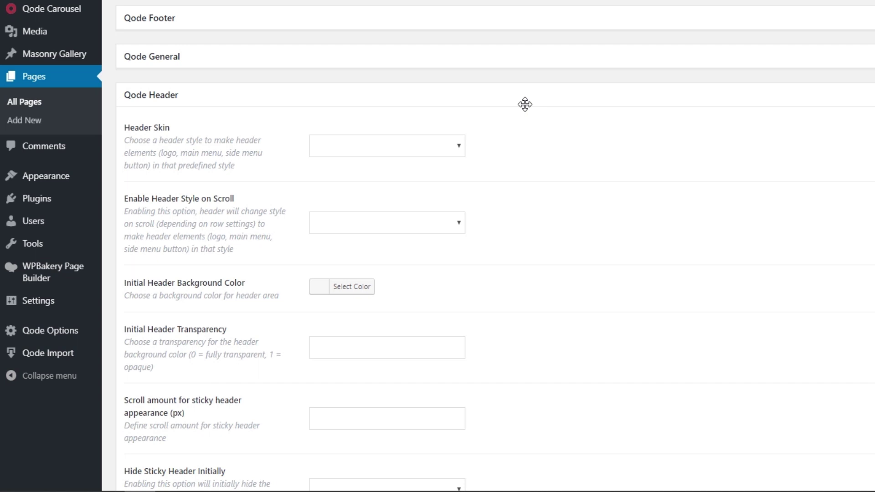
pyautogui.click(447, 148)
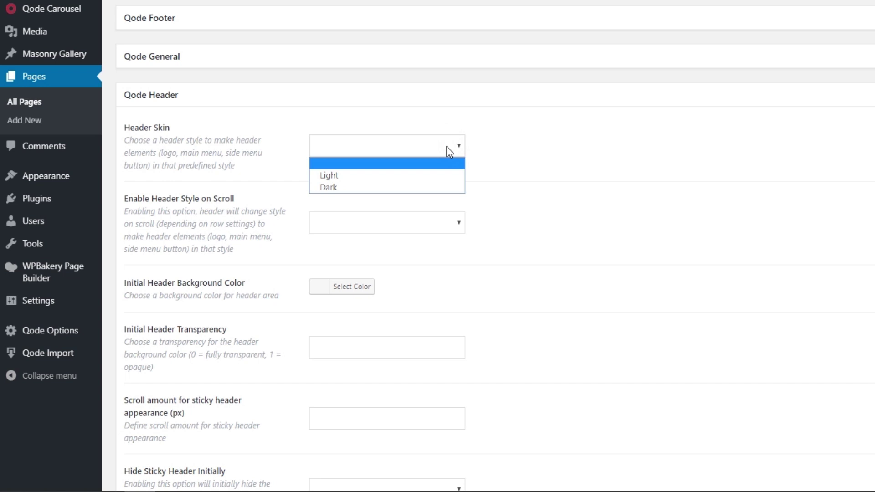
pyautogui.click(338, 188)
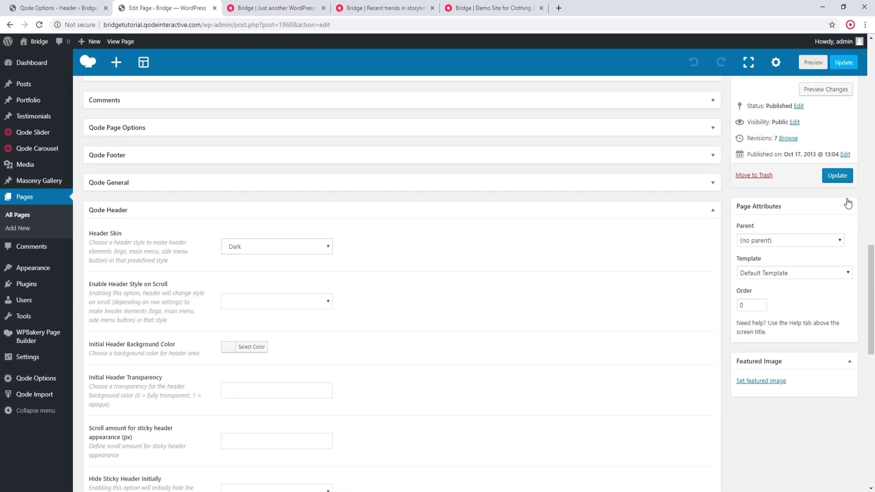
pyautogui.click(841, 177)
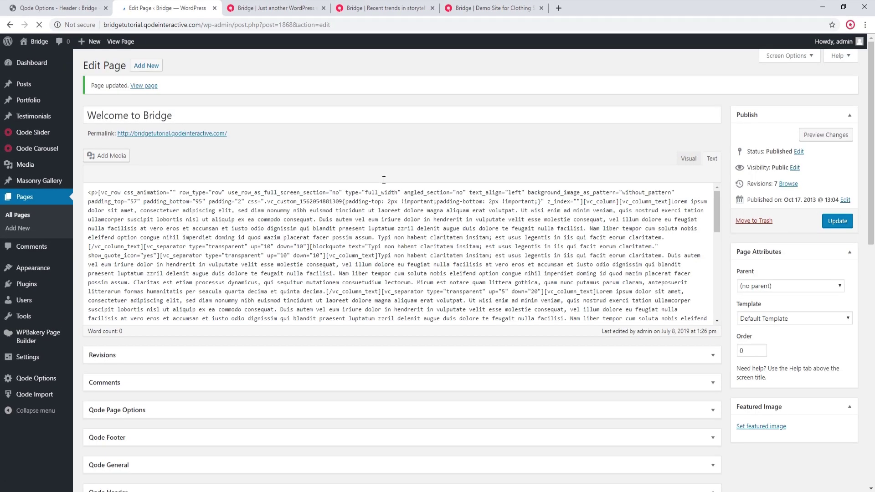
# Reload the front page to check the page-specific dark header skin, and return to the global Header settings.
pyautogui.click(264, 9)
pyautogui.click(39, 25)
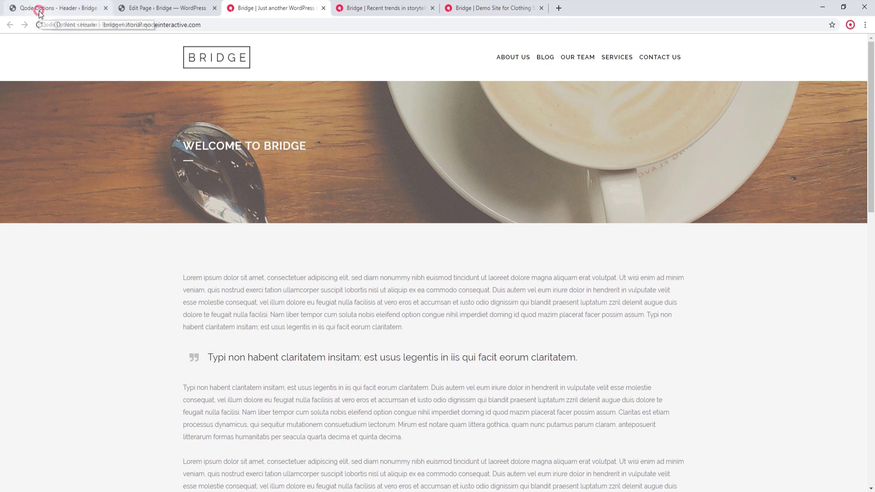
pyautogui.click(41, 12)
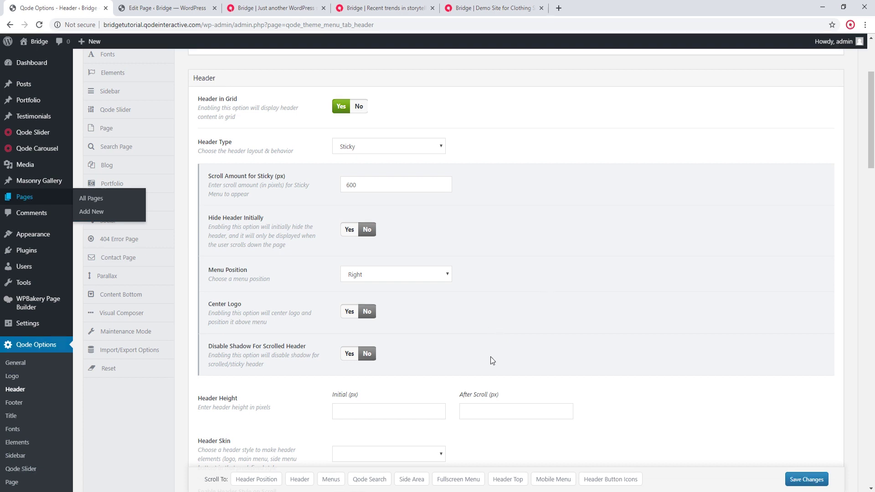
# Review the Header Skin choices in the global Header settings, leaving the option empty.
pyautogui.scroll(3, 490, 357)
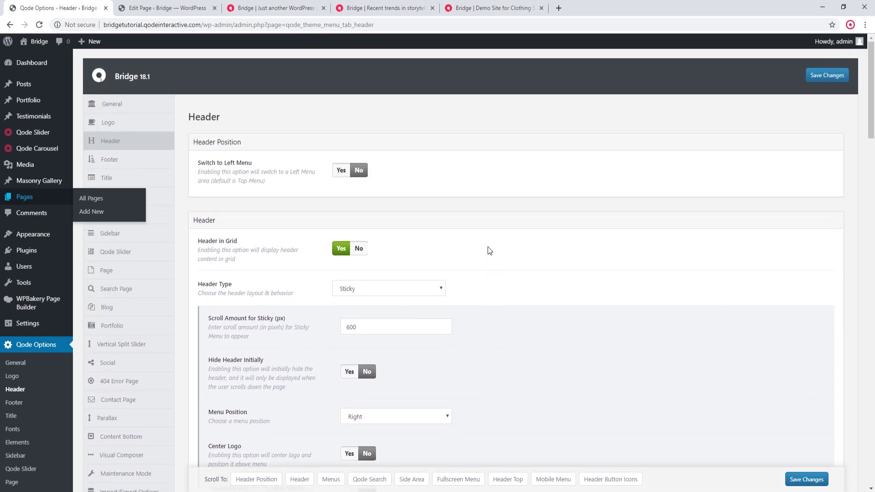
pyautogui.scroll(-6, 340, 289)
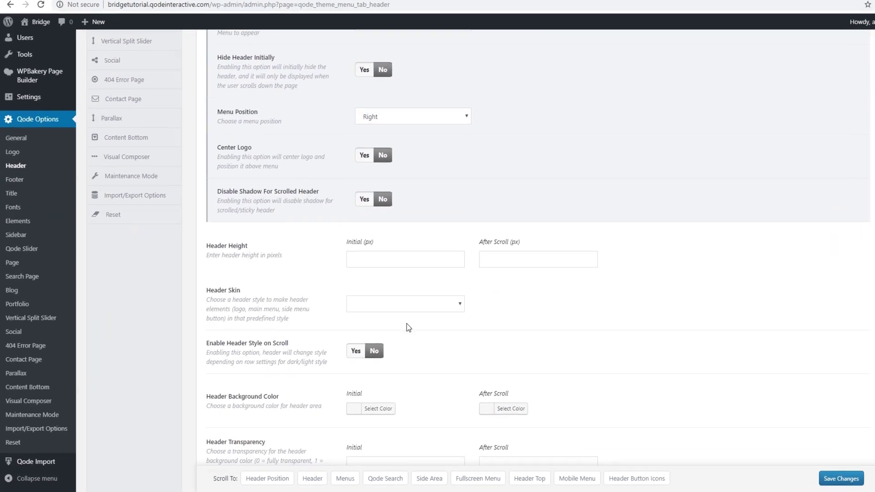
pyautogui.click(455, 304)
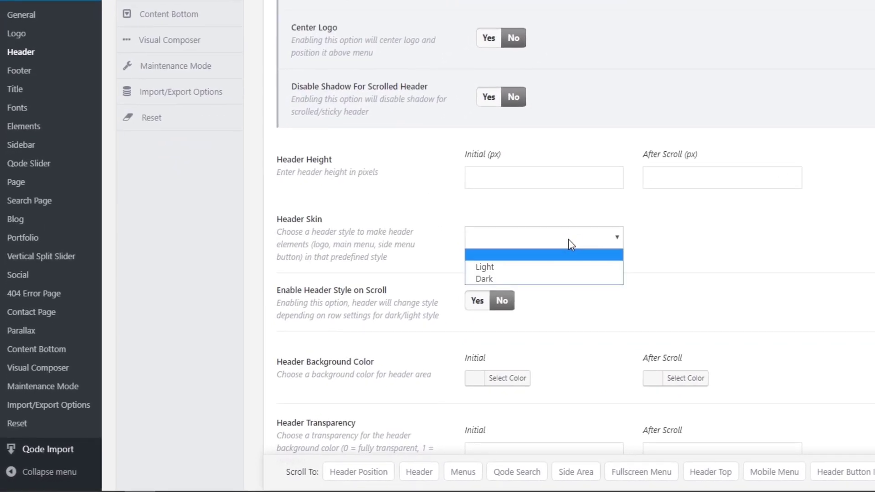
pyautogui.click(568, 239)
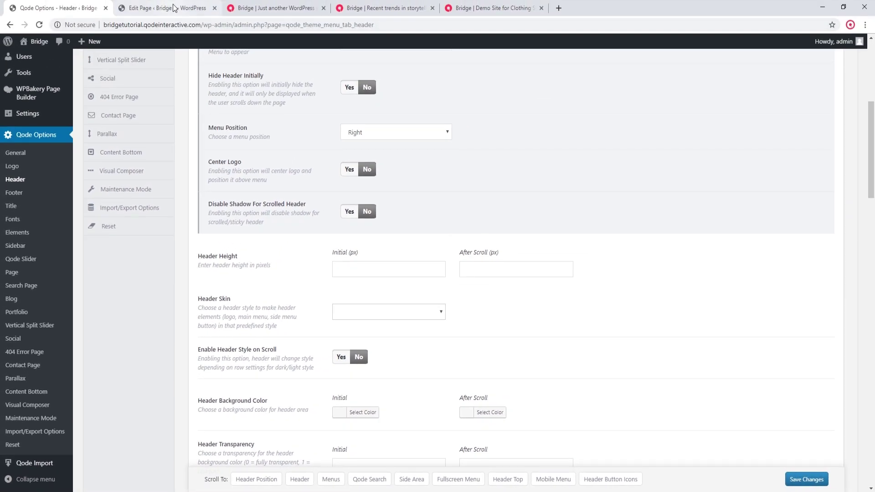
# Reset the Welcome to Bridge page's Header Skin to the empty option, update the page, and reload the front page.
pyautogui.click(173, 7)
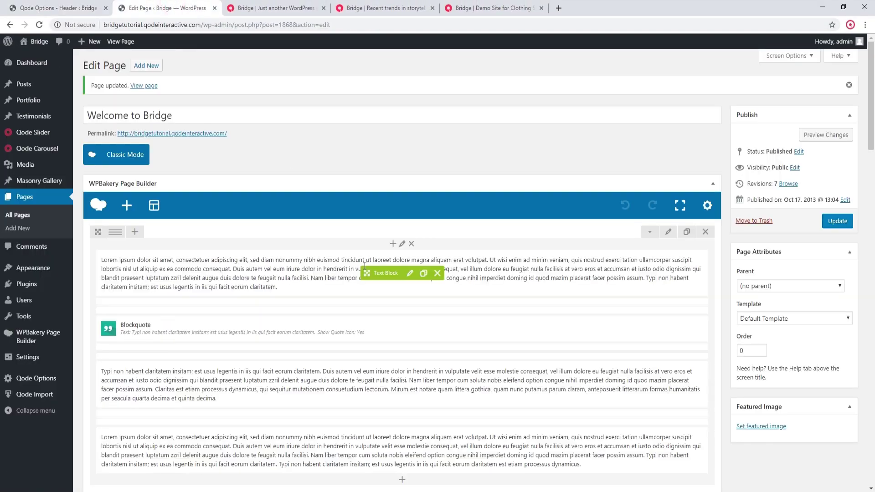
pyautogui.scroll(-3, 371, 273)
pyautogui.scroll(-8, 370, 274)
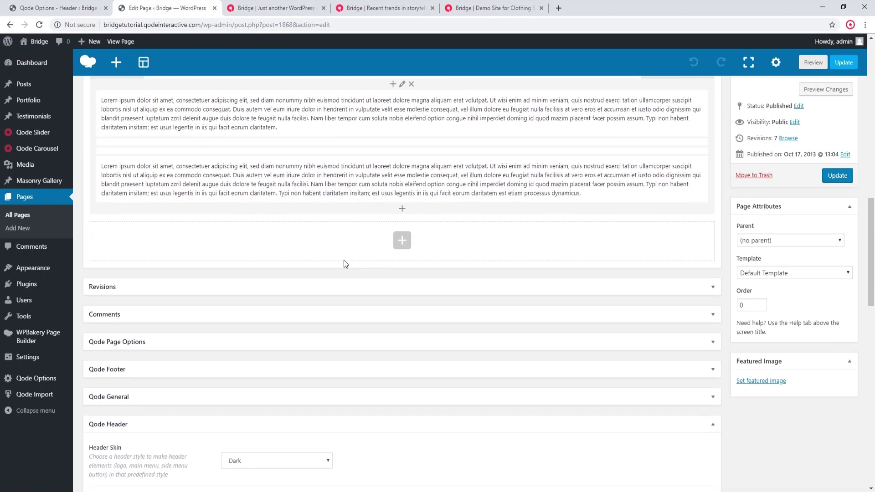
pyautogui.scroll(-1, 344, 260)
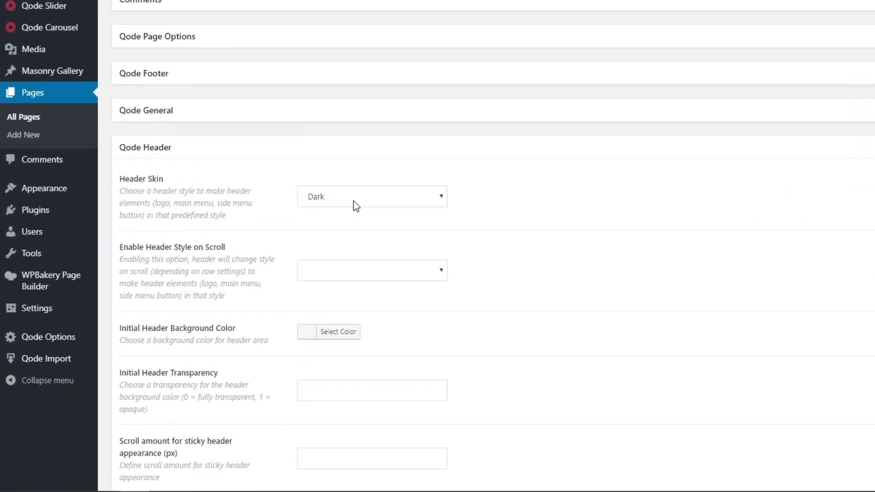
pyautogui.click(337, 195)
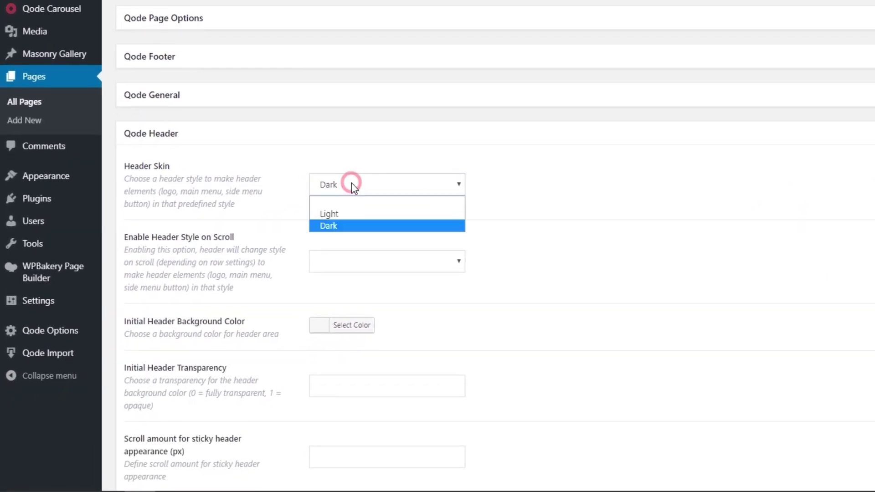
pyautogui.click(347, 201)
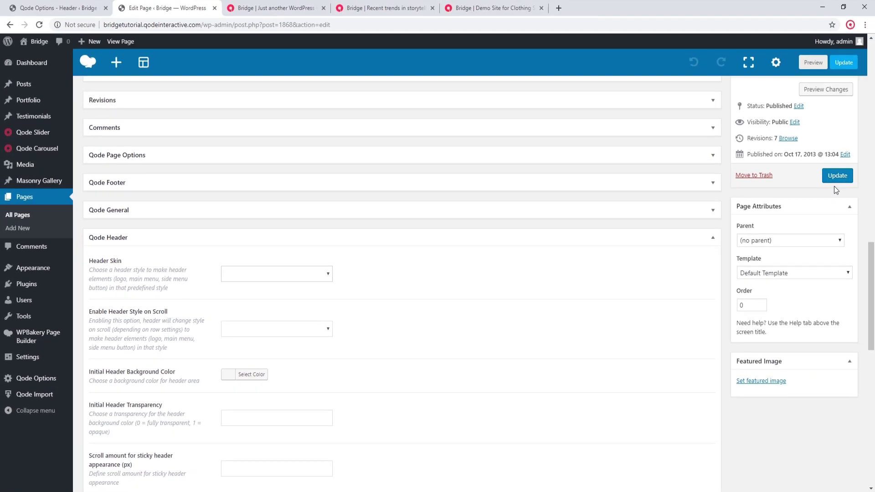
pyautogui.click(833, 175)
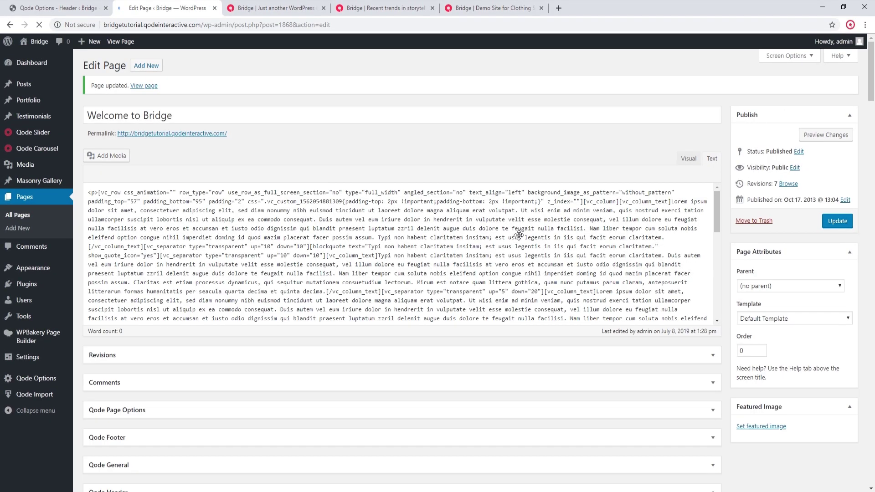
pyautogui.click(255, 8)
pyautogui.click(39, 24)
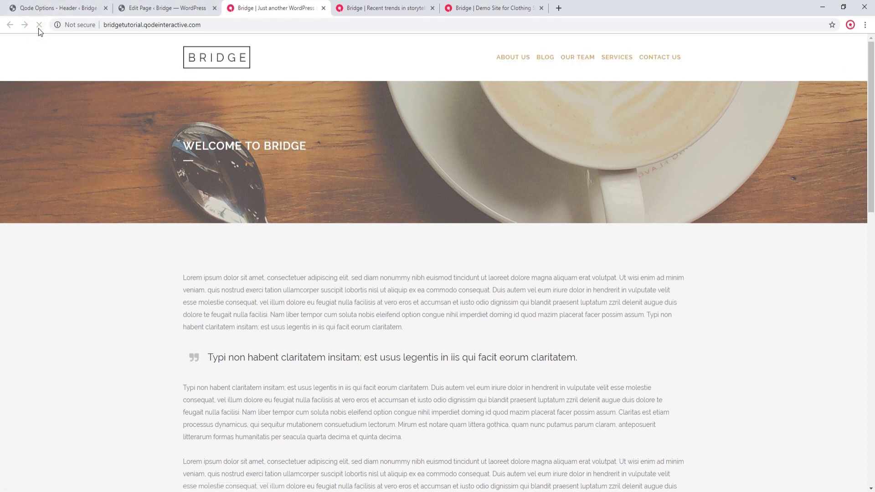